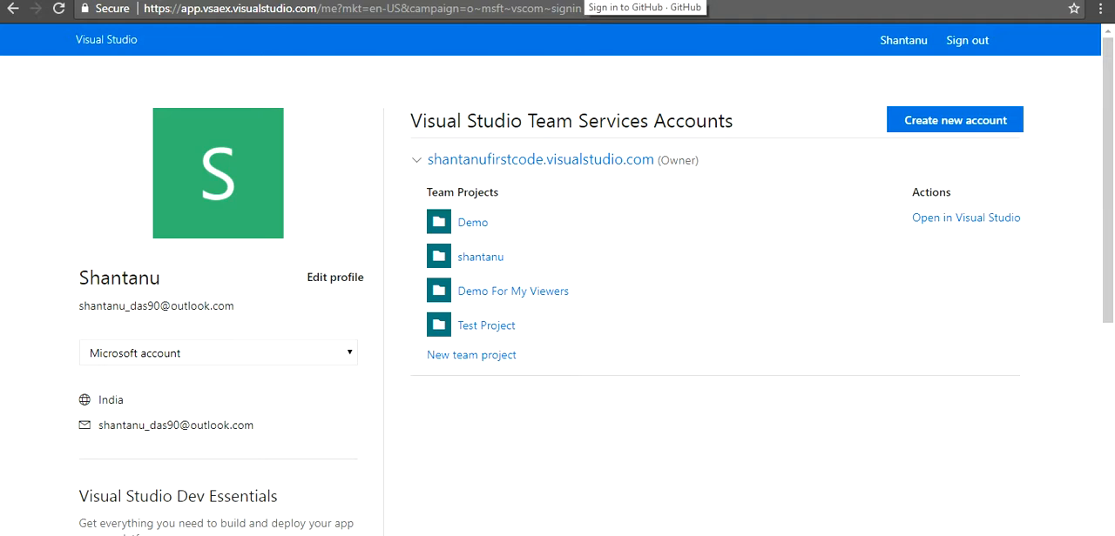
# Look over the demo repository on GitHub and return to the Visual Studio Team Services accounts page
pyautogui.click(586, 0)
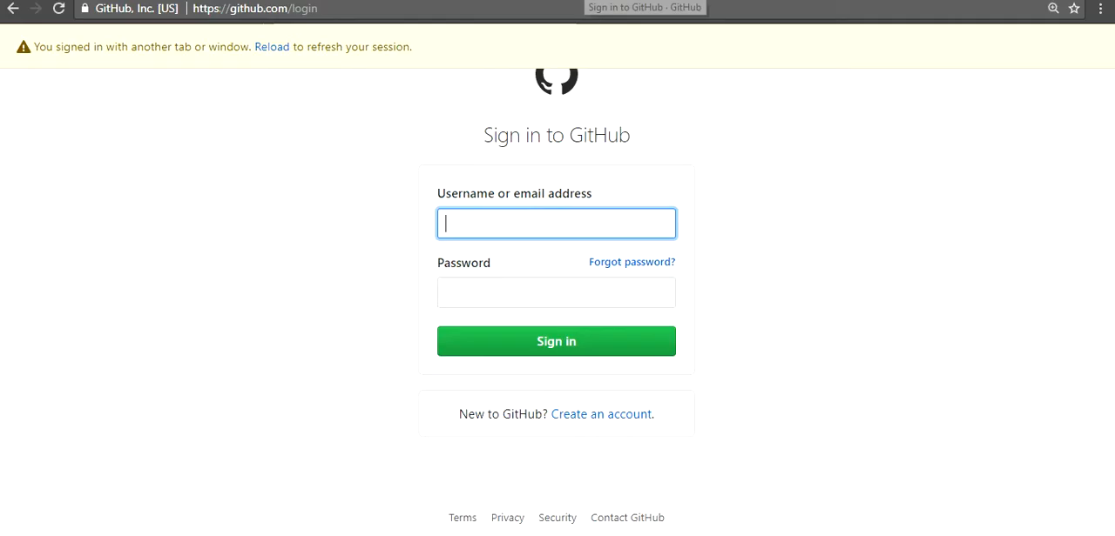
pyautogui.click(740, 0)
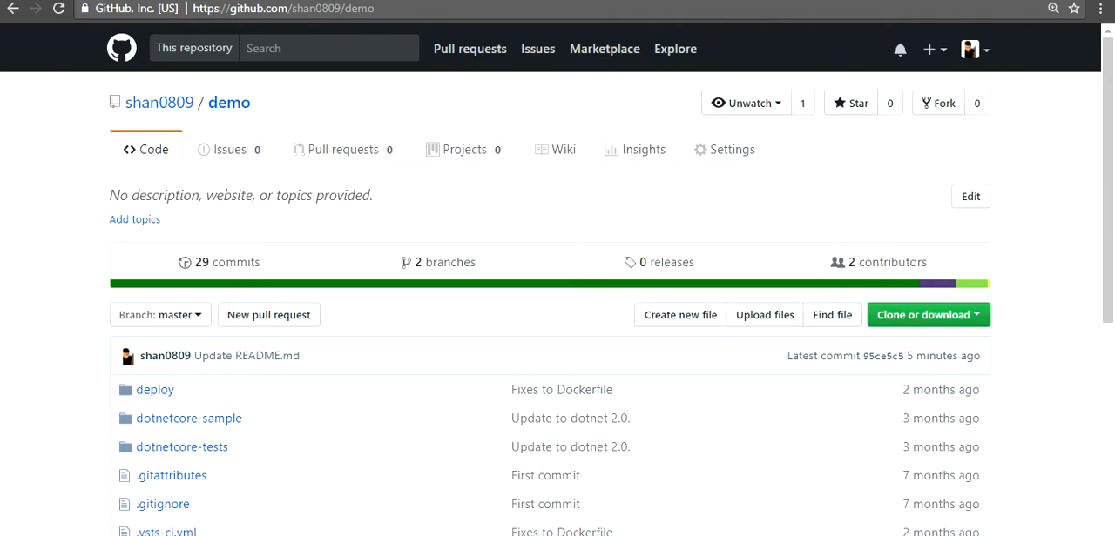
pyautogui.click(127, 0)
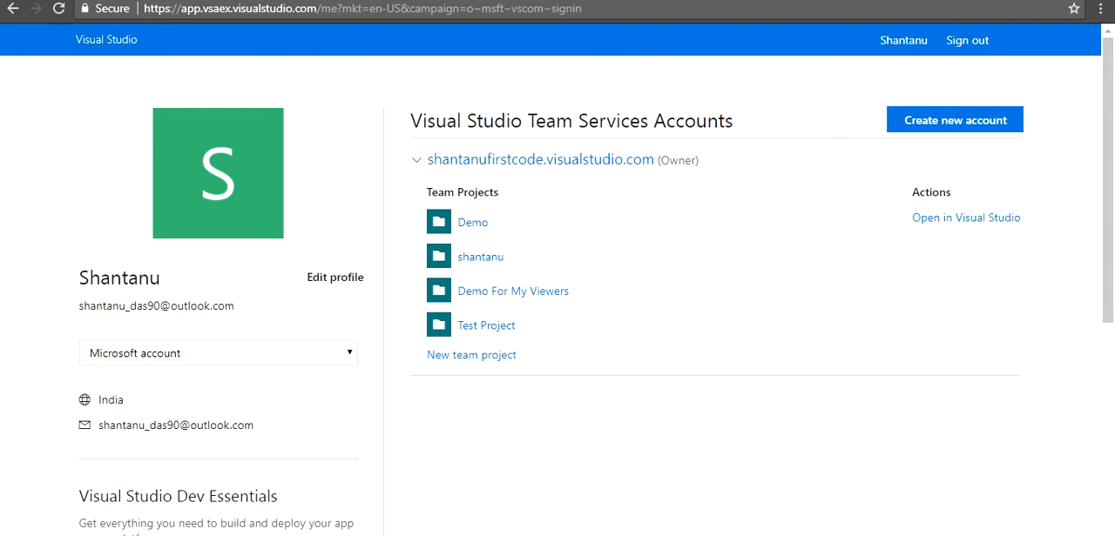
pyautogui.click(731, 0)
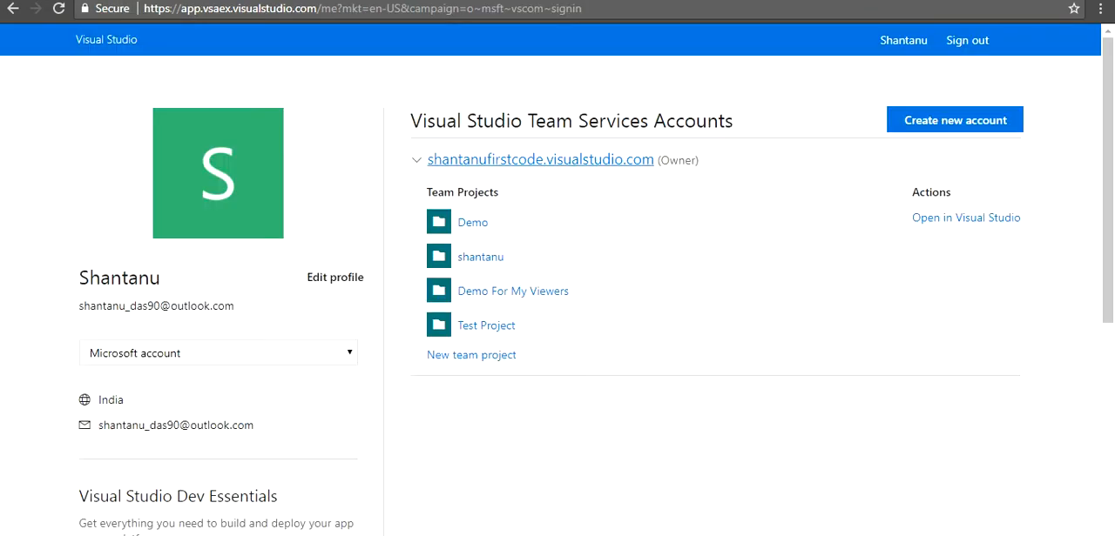
# Open the team project Demo For My Viewers in Visual Studio Team Services
pyautogui.click(540, 159)
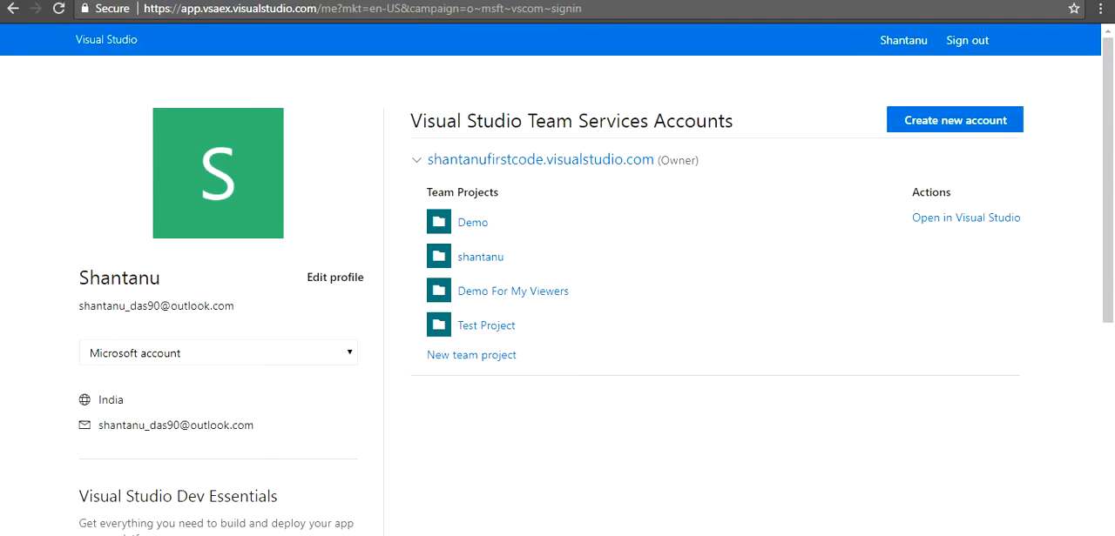
pyautogui.click(473, 223)
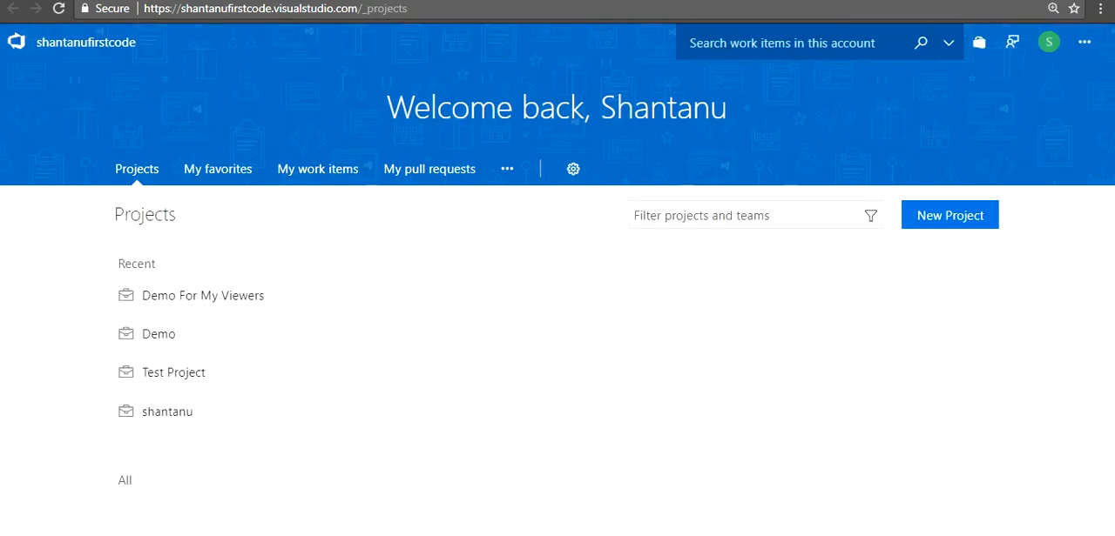
pyautogui.click(202, 295)
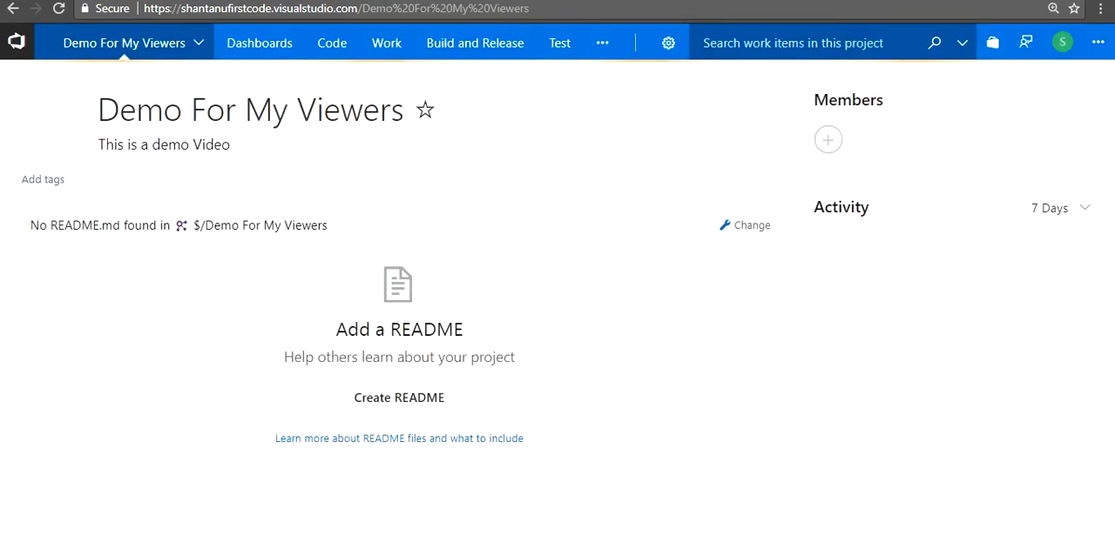
# Create a new build definition from the ASP.NET Core (.NET Framework) template
pyautogui.click(475, 42)
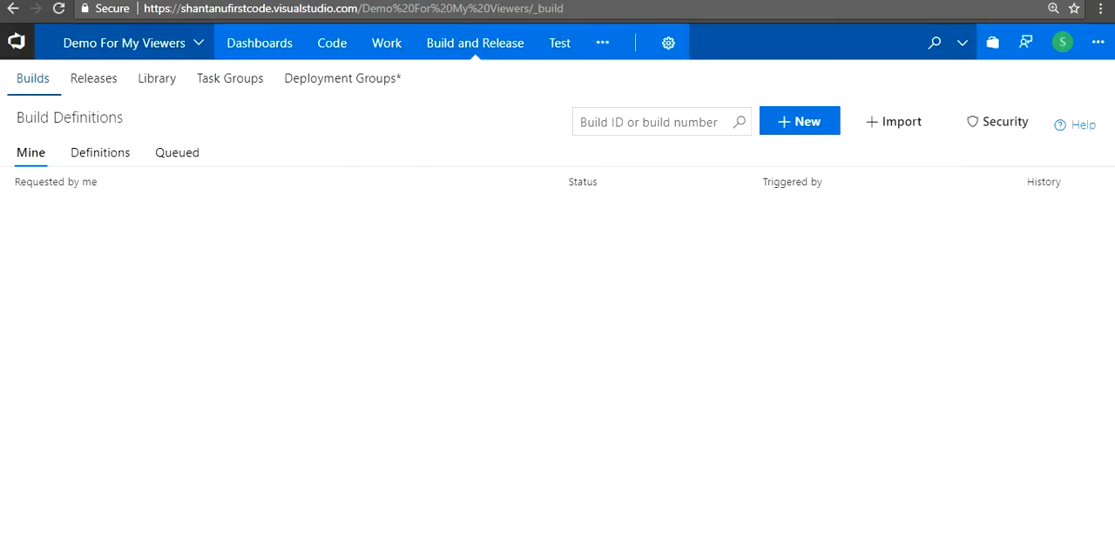
pyautogui.click(799, 121)
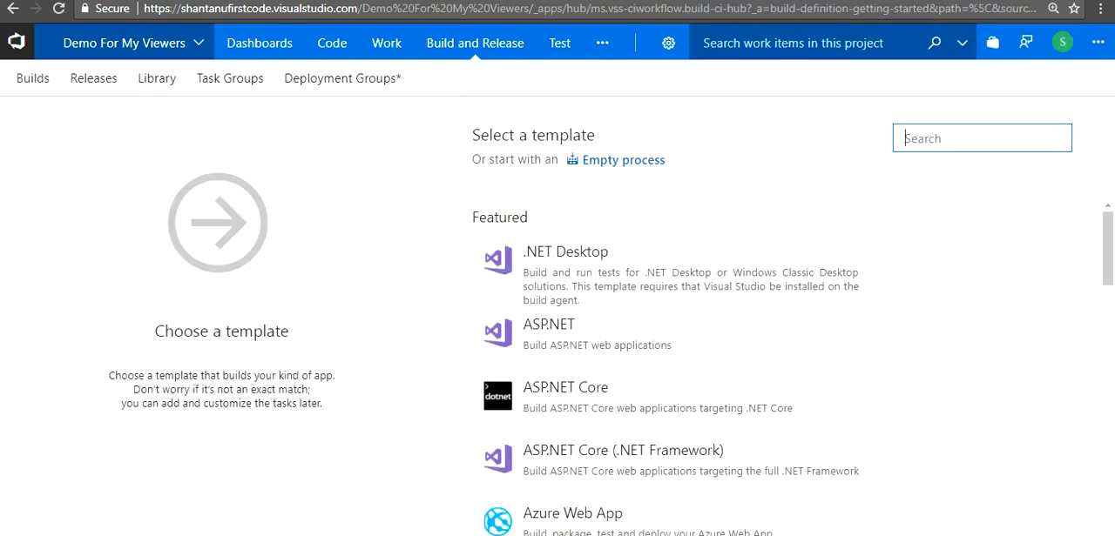
pyautogui.moveTo(474, 44)
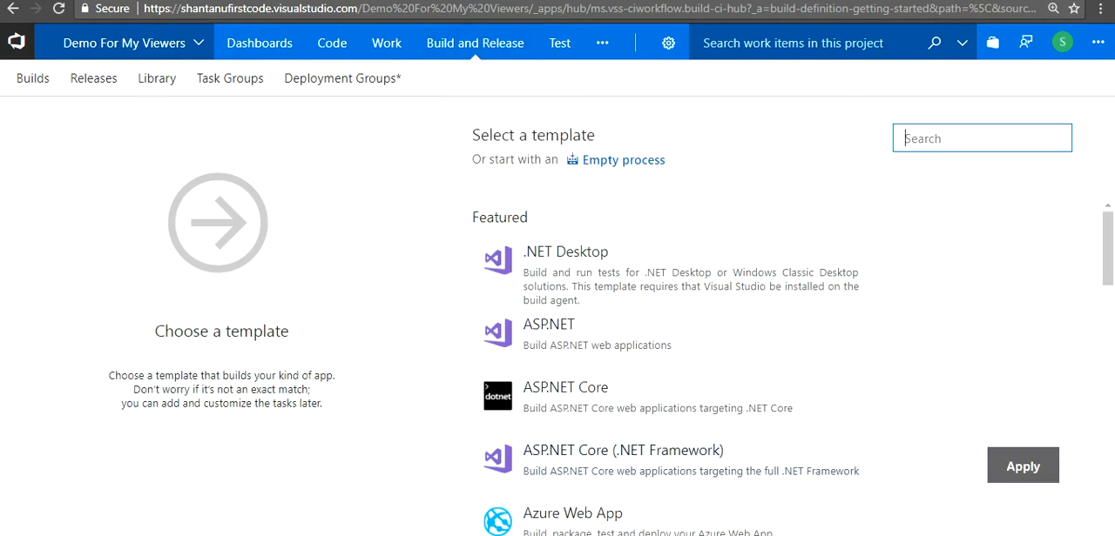
pyautogui.scroll(-2, 783, 375)
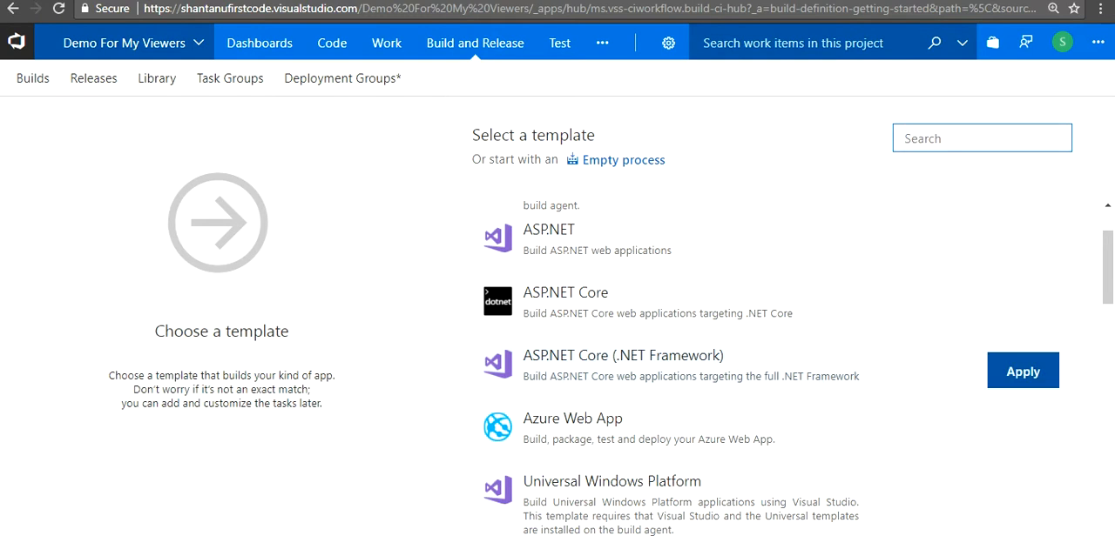
pyautogui.click(1022, 371)
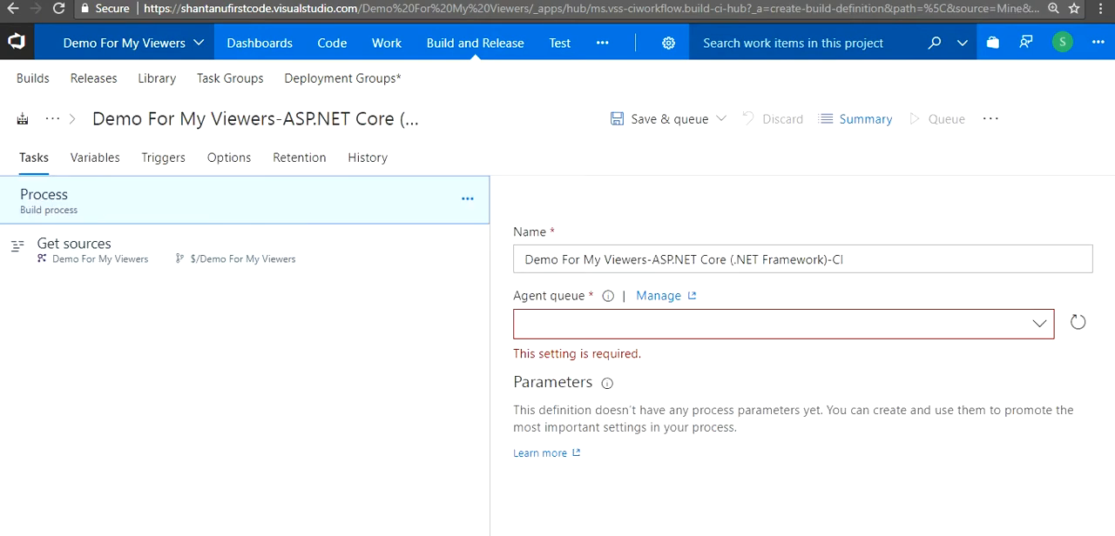
# Set GitHub as the source provider in the build definition's Get sources settings
pyautogui.click(166, 252)
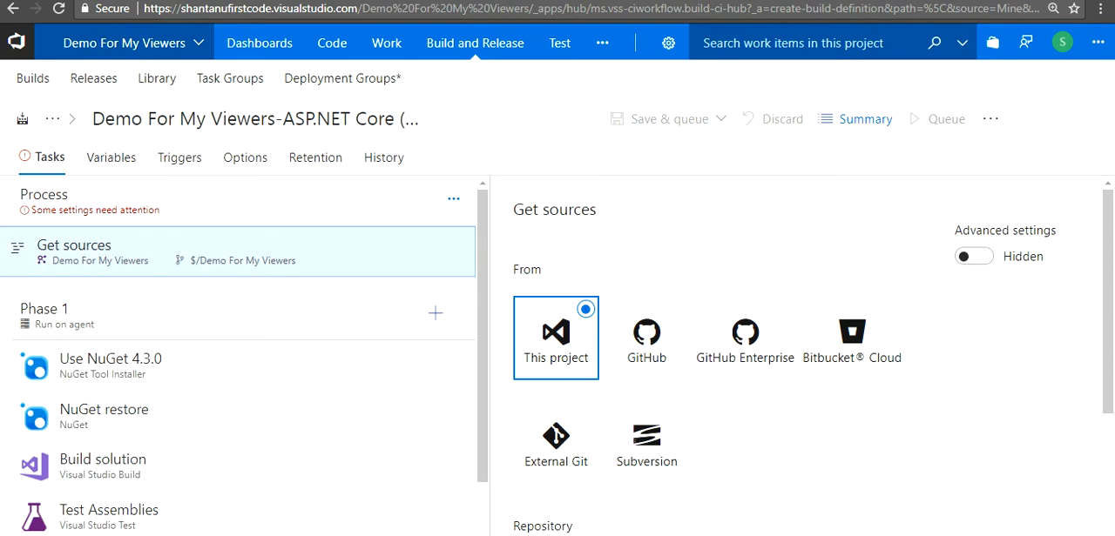
pyautogui.click(166, 202)
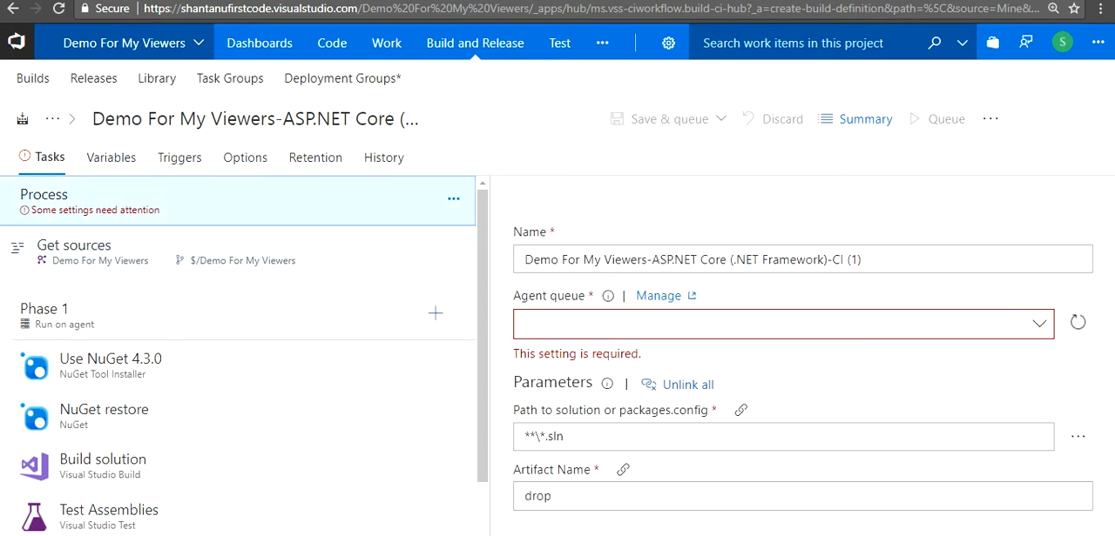
pyautogui.click(166, 252)
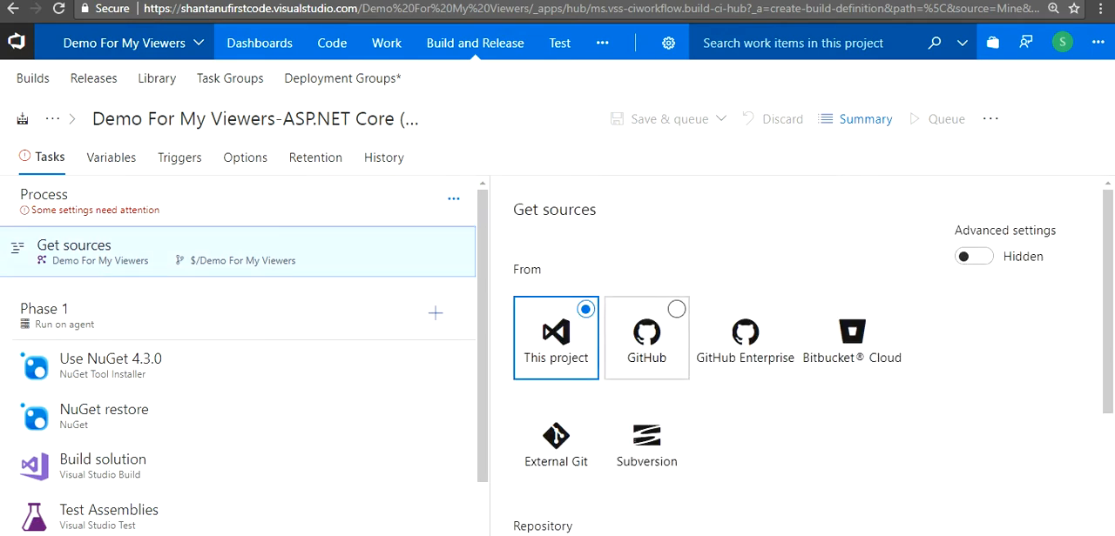
pyautogui.scroll(-1, 744, 348)
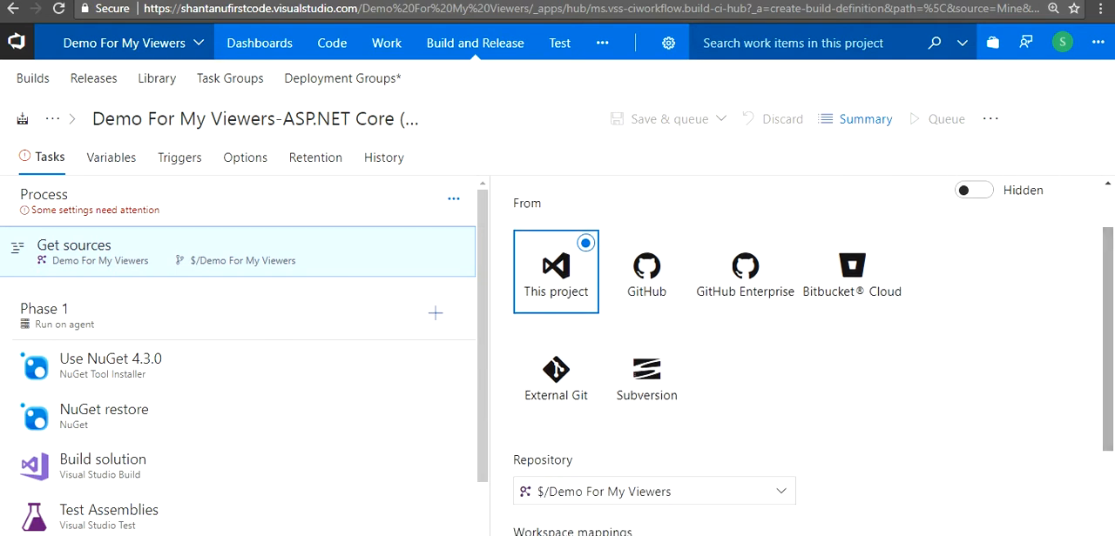
pyautogui.click(646, 266)
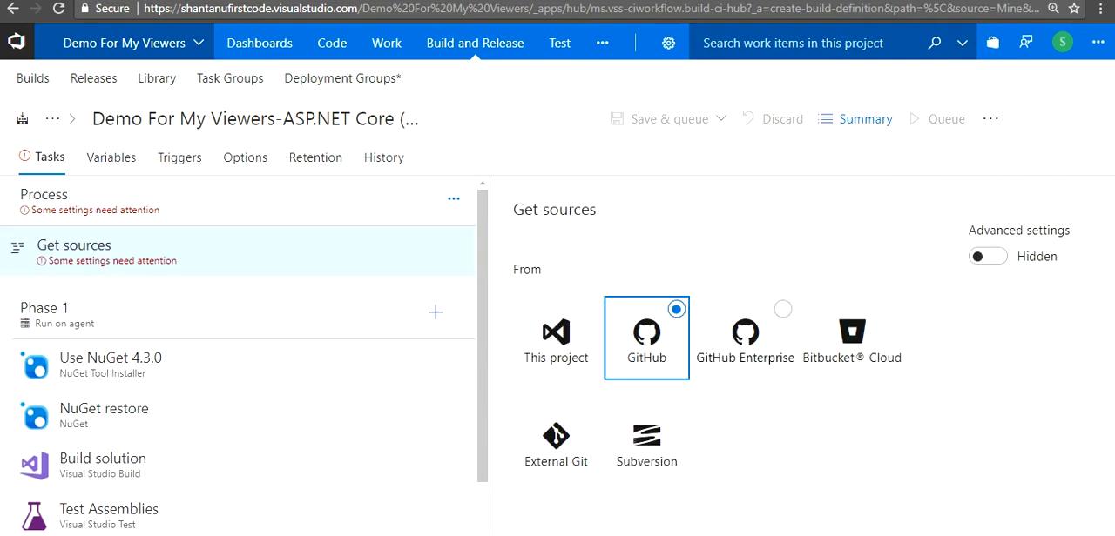
pyautogui.scroll(-3, 801, 357)
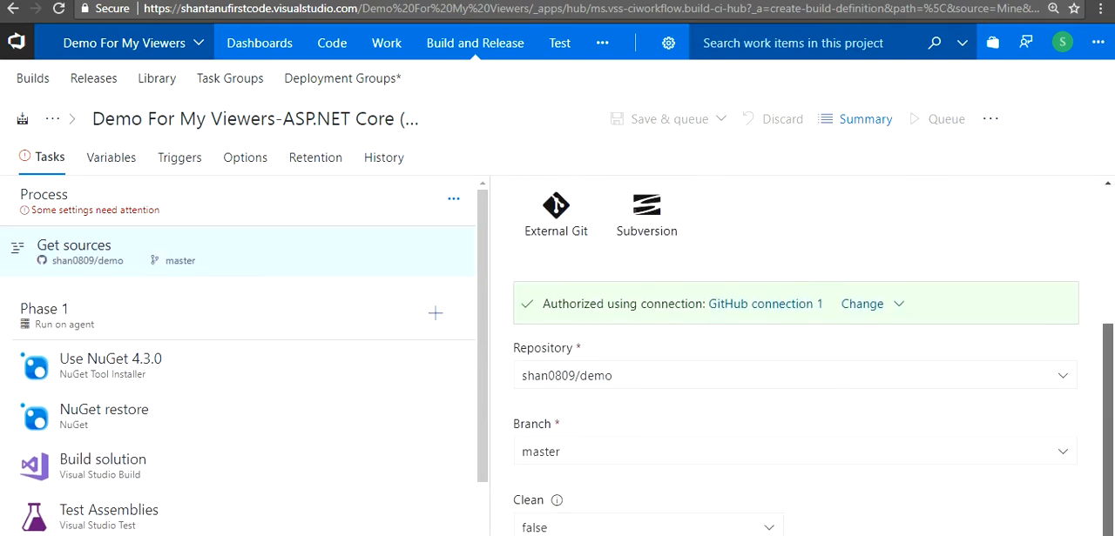
# Add a new GitHub service connection for the build sources and authorize it using OAuth
pyautogui.click(862, 303)
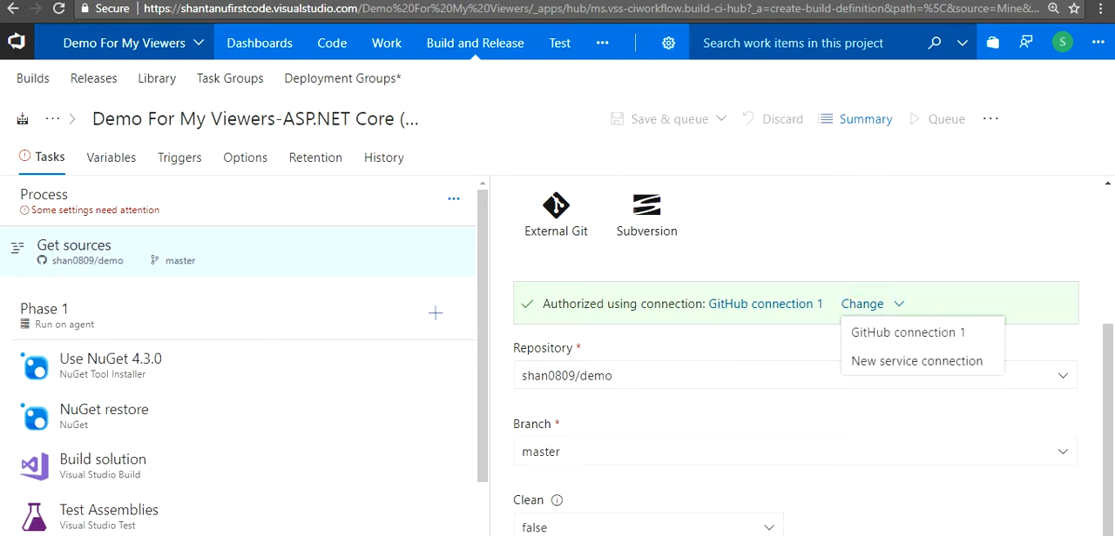
pyautogui.click(916, 361)
pyautogui.scroll(-3, 797, 357)
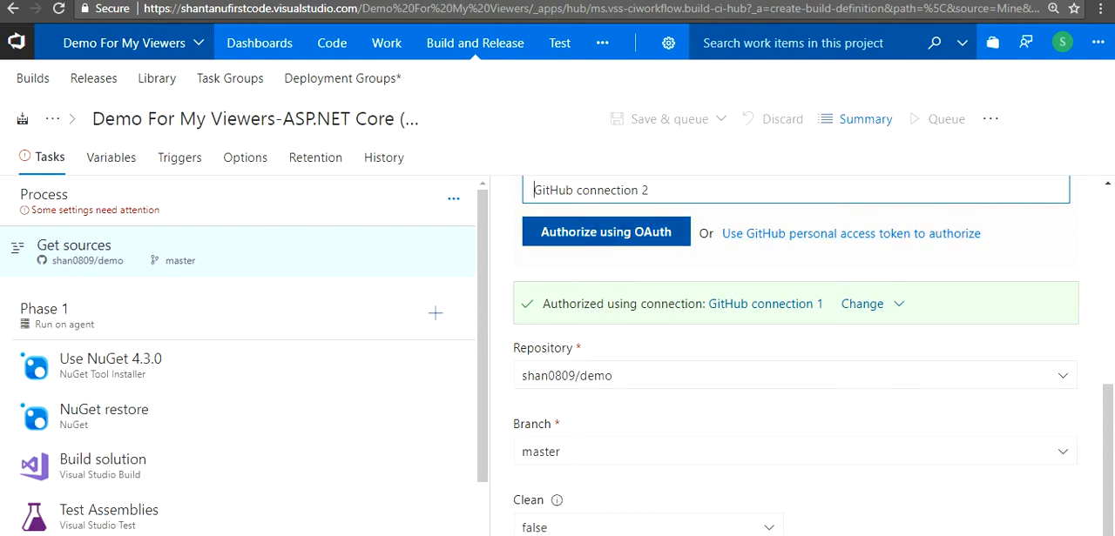
pyautogui.click(605, 231)
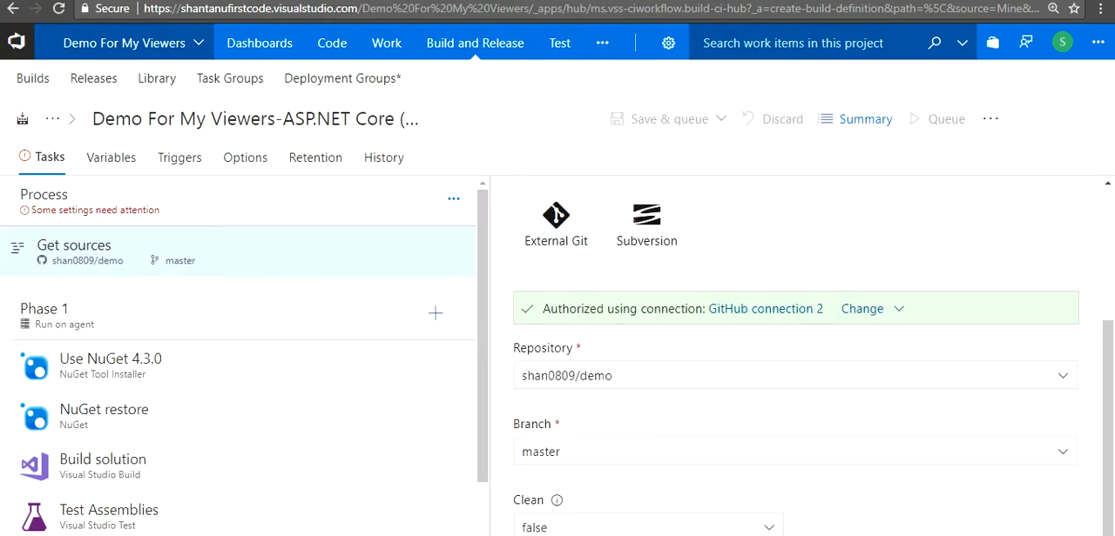
# Choose master as the branch of the GitHub demo repository to build from
pyautogui.scroll(3, 647, 375)
pyautogui.scroll(-1, 647, 375)
pyautogui.scroll(-2, 646, 375)
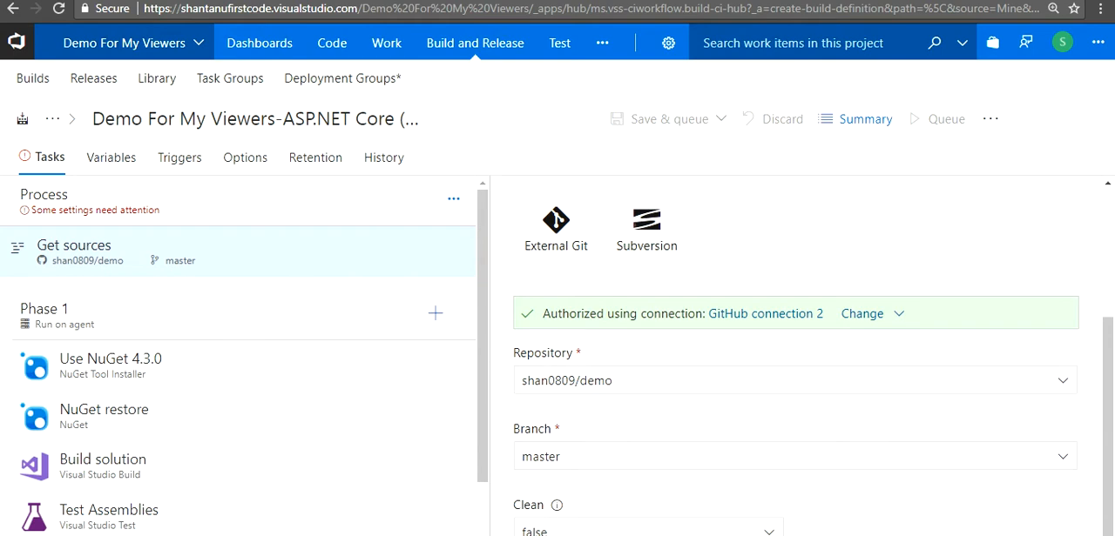
pyautogui.click(1062, 456)
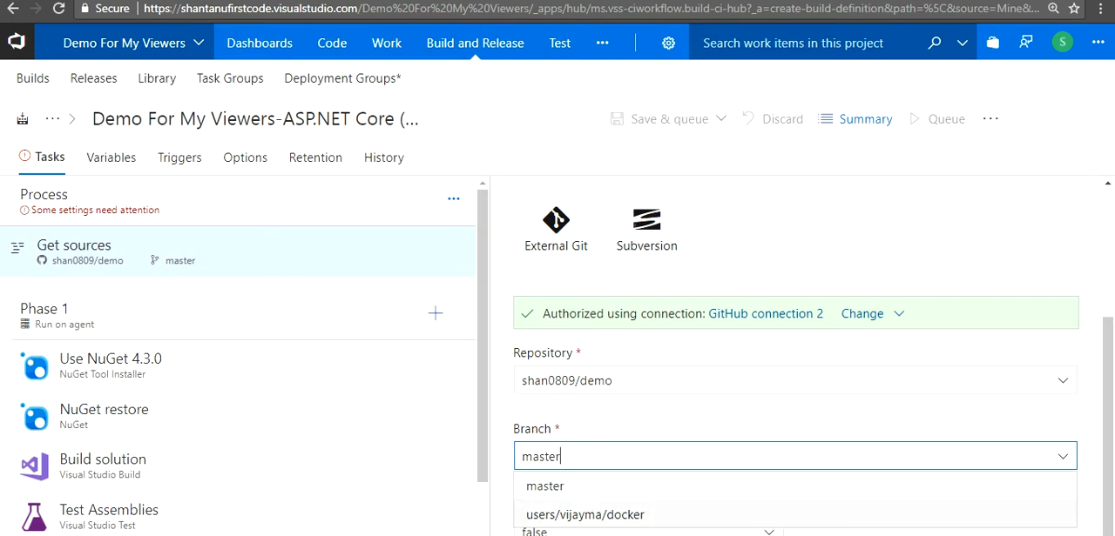
pyautogui.click(545, 486)
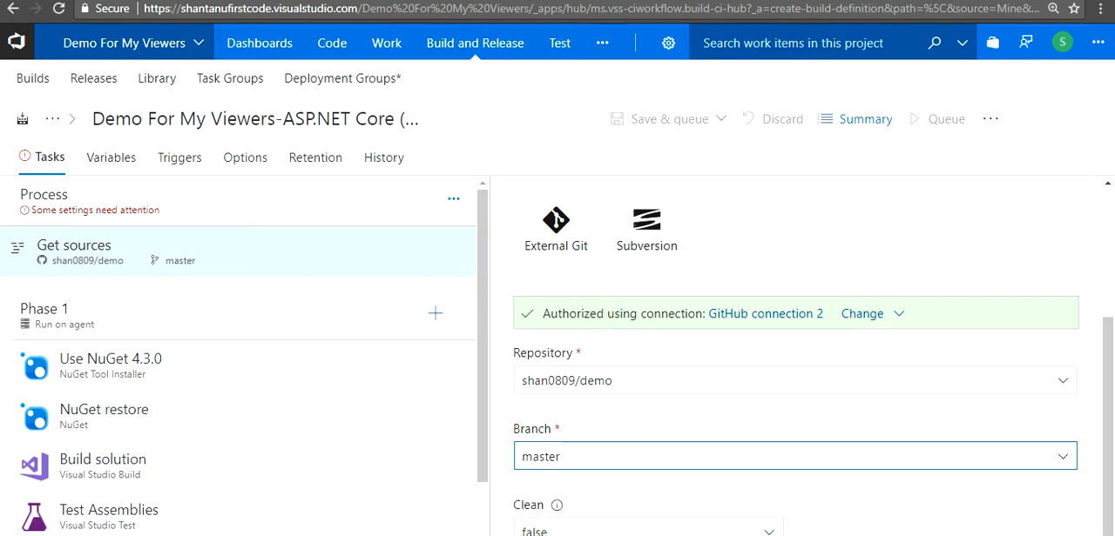
pyautogui.moveTo(1108, 418); pyautogui.dragTo(1108, 305)
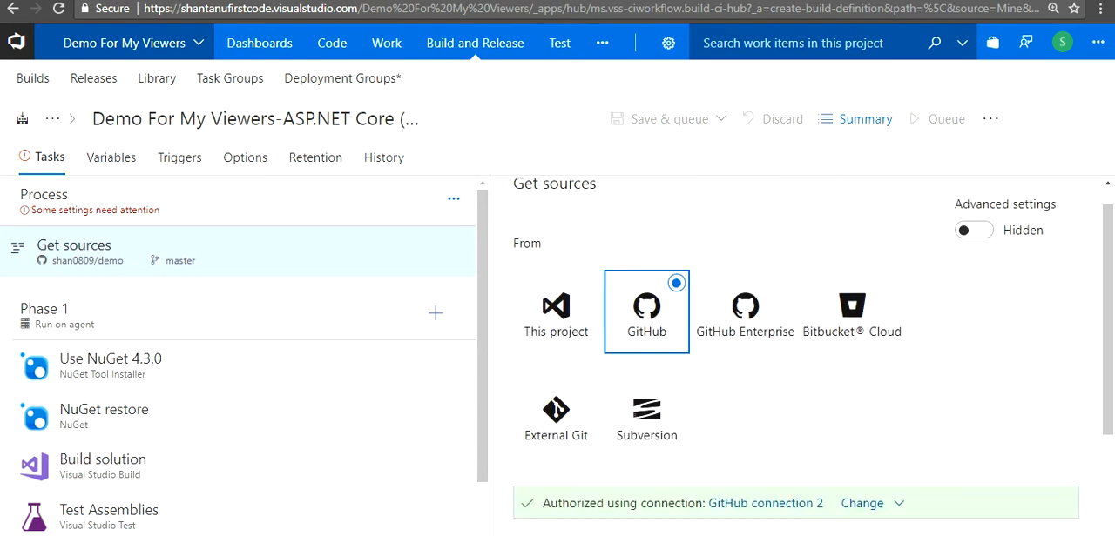
# Remove the Publish Artifact and Publish symbols path tasks from Phase 1 of the build definition
pyautogui.scroll(-1, 440, 365)
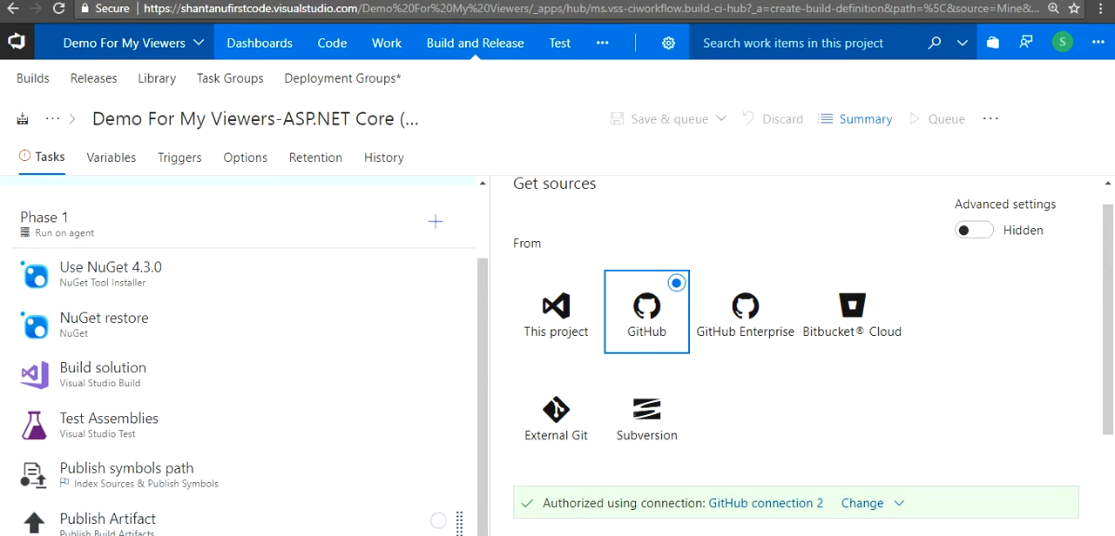
pyautogui.click(108, 520)
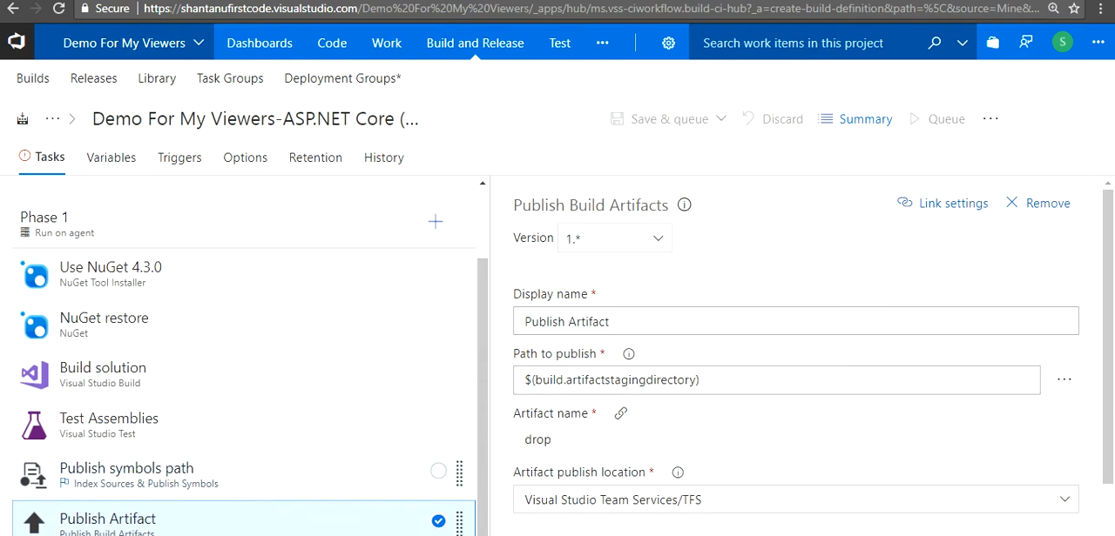
pyautogui.click(438, 471)
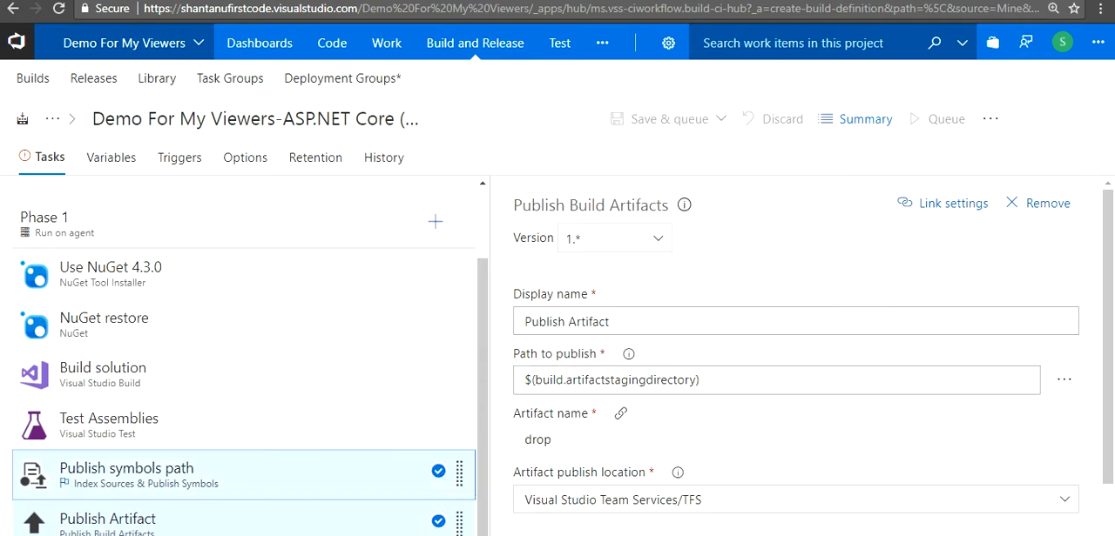
pyautogui.click(1048, 203)
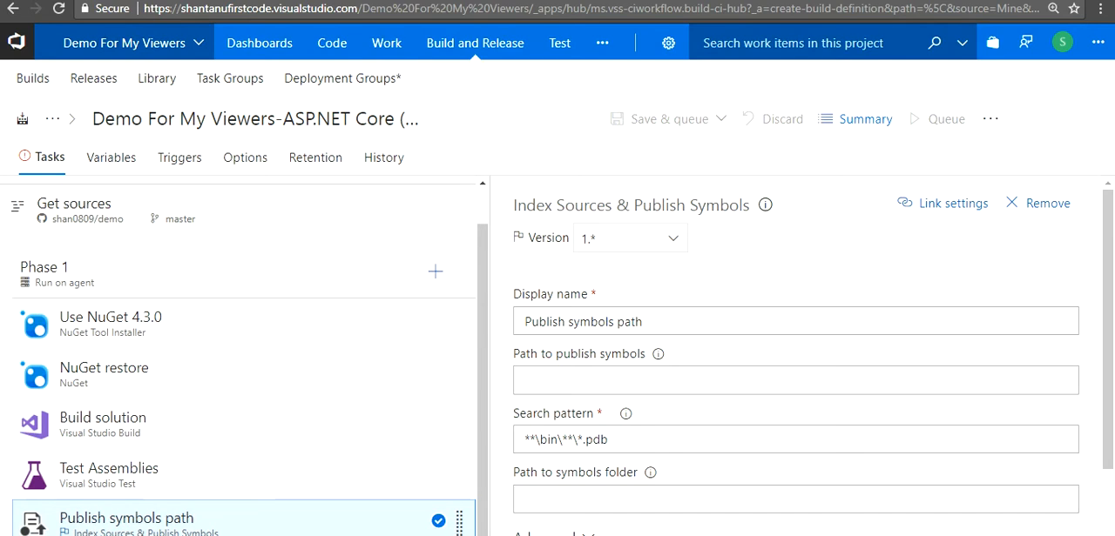
pyautogui.click(1048, 204)
# Review the settings of the Use NuGet 4.3.0, NuGet restore and Build solution tasks
pyautogui.click(261, 365)
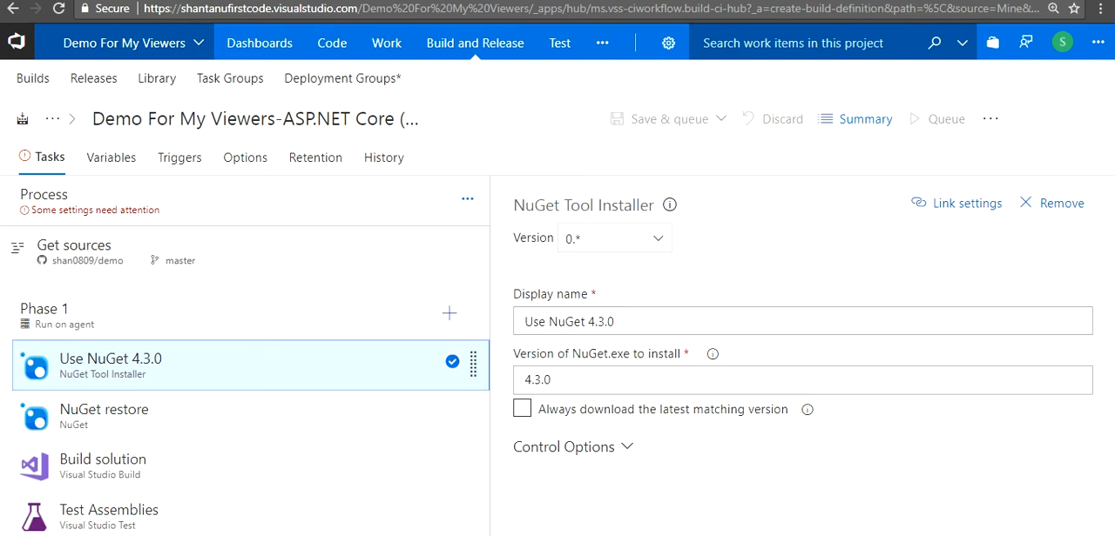
pyautogui.click(140, 415)
pyautogui.click(140, 466)
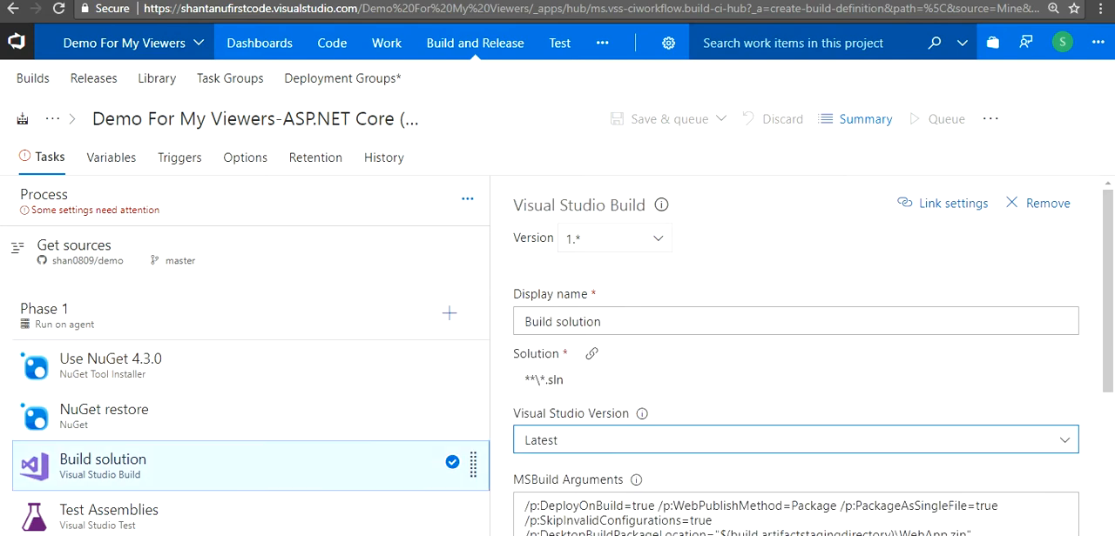
pyautogui.scroll(-3, 795, 439)
pyautogui.scroll(3, 795, 440)
pyautogui.scroll(-3, 795, 439)
pyautogui.scroll(1, 795, 366)
# Read the help on test selection in the Test Assemblies task and return to the Get sources settings
pyautogui.click(156, 514)
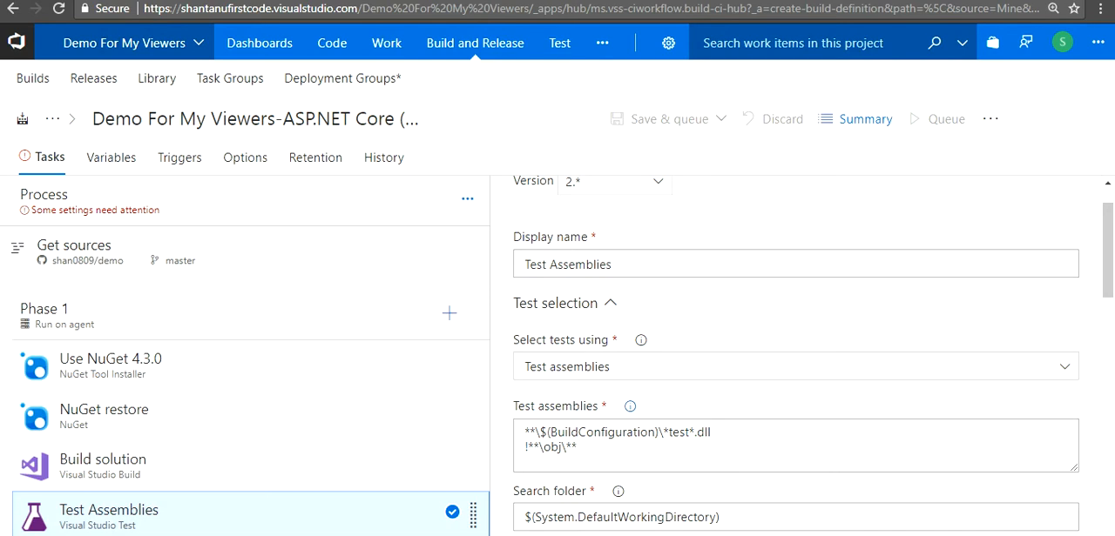
pyautogui.click(629, 406)
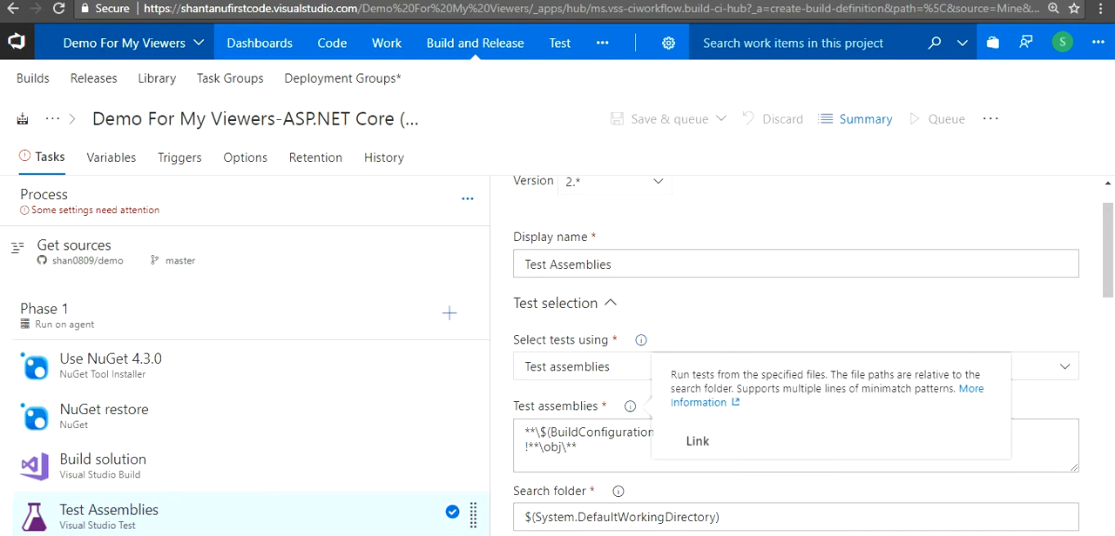
pyautogui.press('Escape')
pyautogui.click(640, 340)
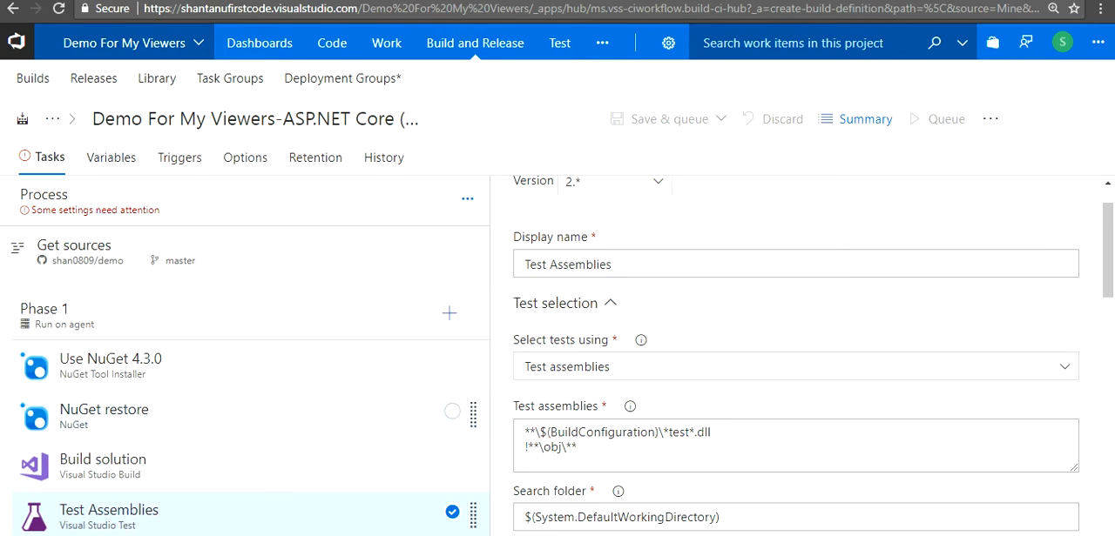
pyautogui.click(110, 366)
pyautogui.click(110, 252)
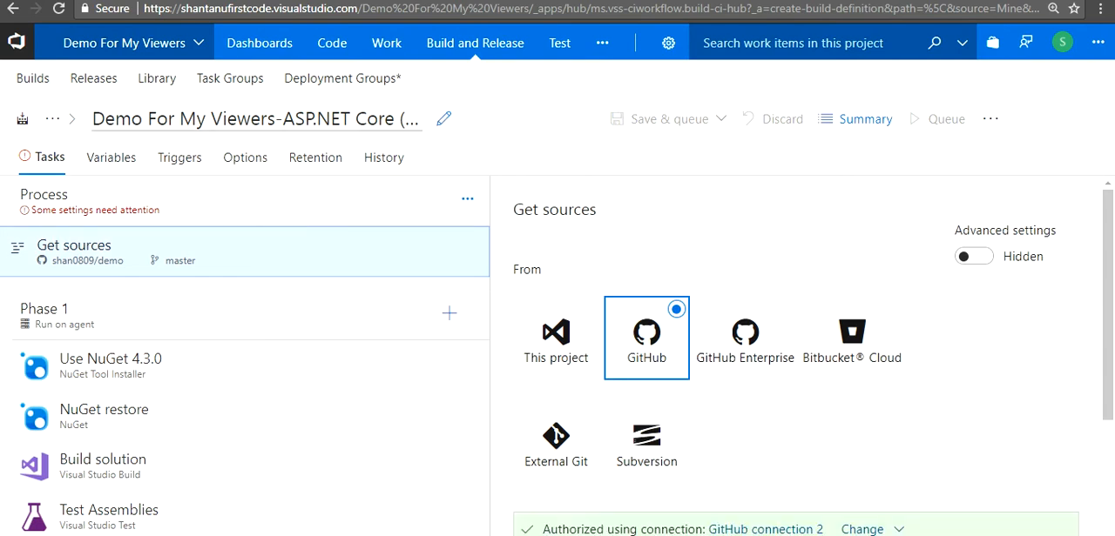
# Rename the build definition to ASP.NET Core (.NET Framework)-CI (1) by removing the project name prefix
pyautogui.click(262, 120)
pyautogui.click(283, 120)
pyautogui.moveTo(283, 120); pyautogui.dragTo(54, 87)
pyautogui.press('BackSpace')
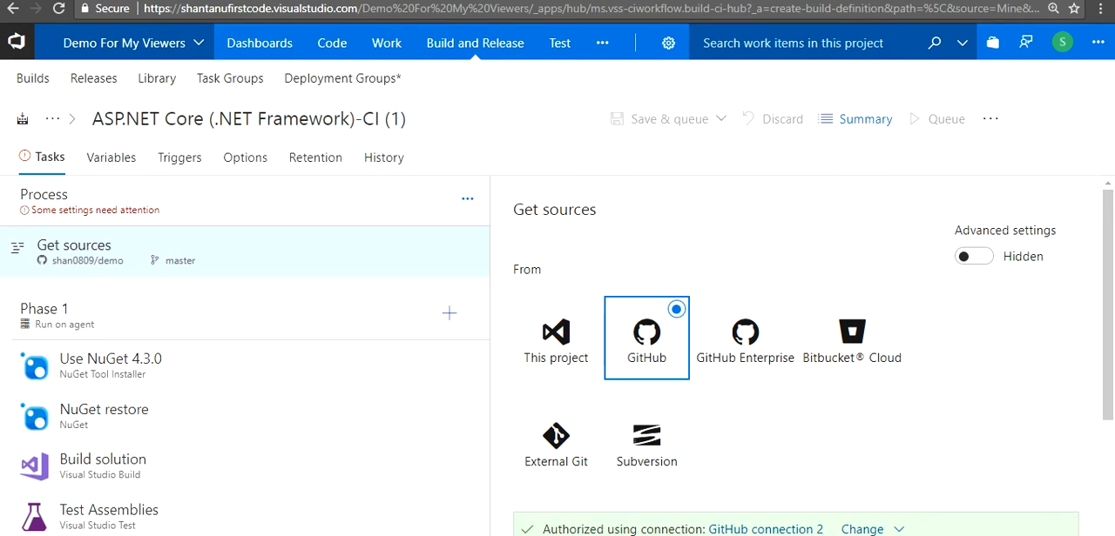
# Set the agent queue of the build process to Hosted
pyautogui.click(112, 202)
pyautogui.click(1039, 324)
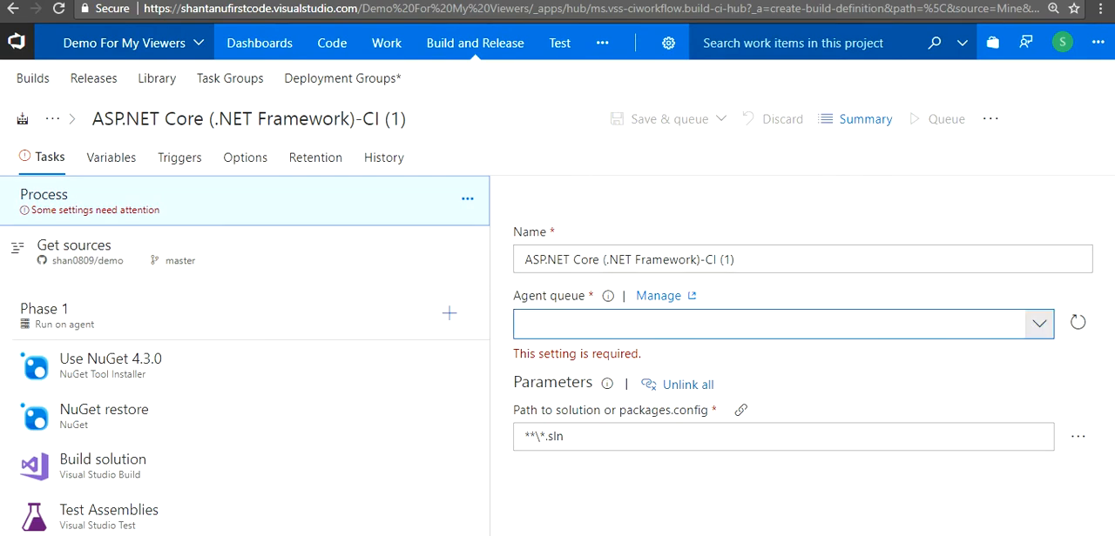
pyautogui.click(1038, 324)
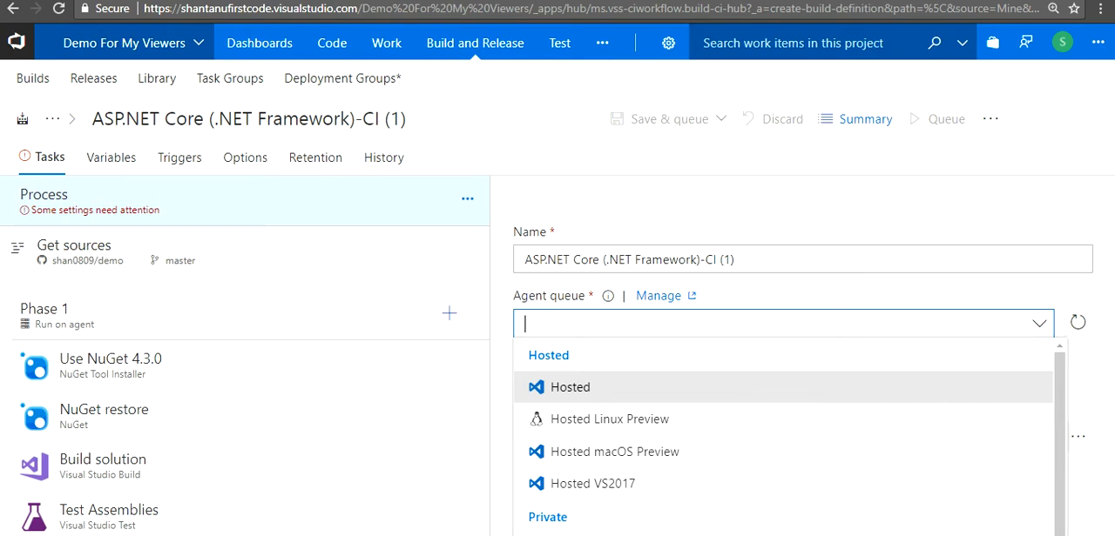
pyautogui.press('Return')
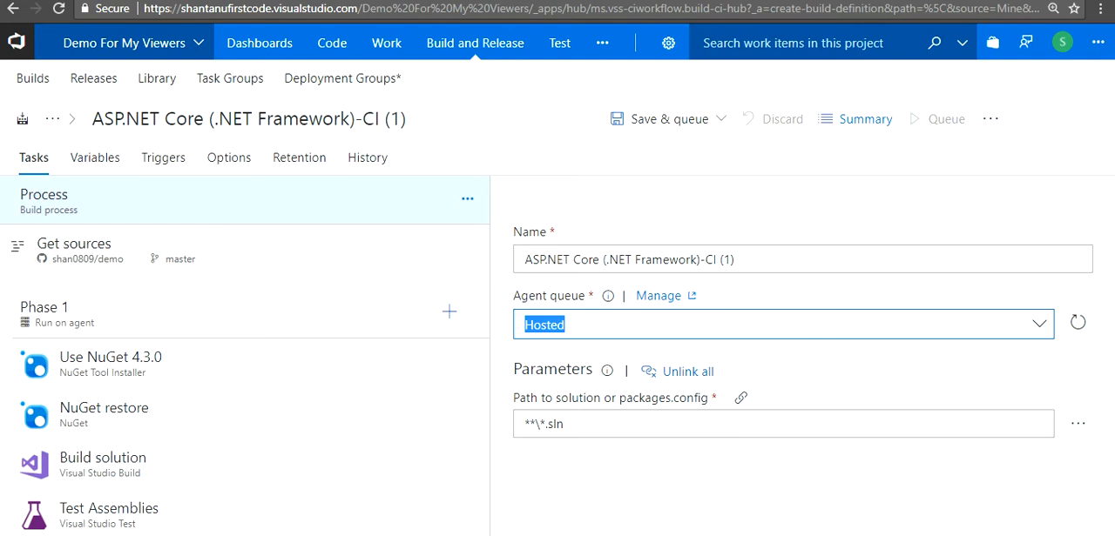
# Save the build definition without queuing a build
pyautogui.click(720, 118)
pyautogui.click(612, 181)
pyautogui.click(706, 394)
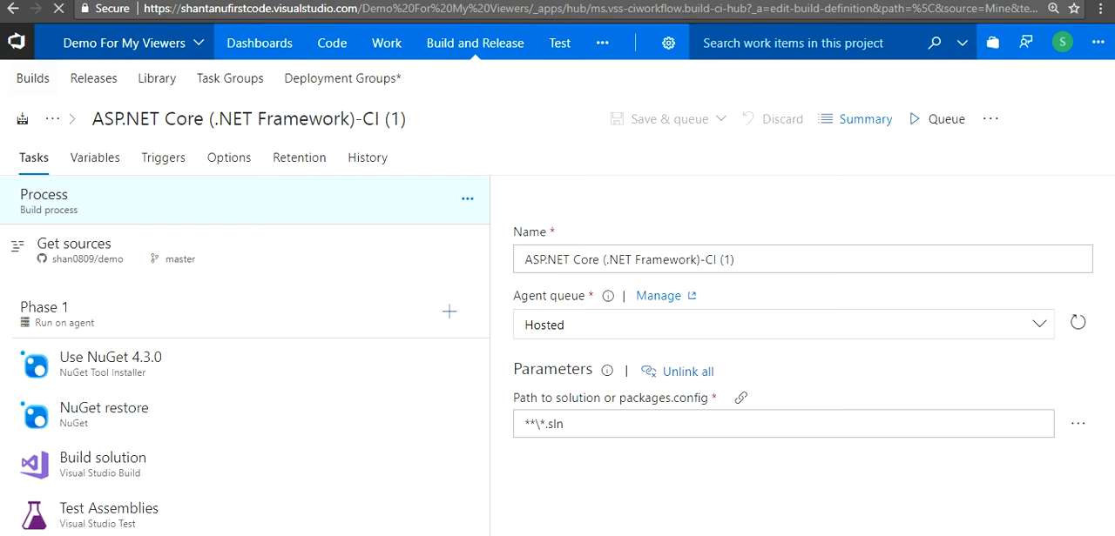
# Open the summary of ASP.NET Core (.NET Framework)-CI (1) from the list of all build definitions
pyautogui.click(33, 78)
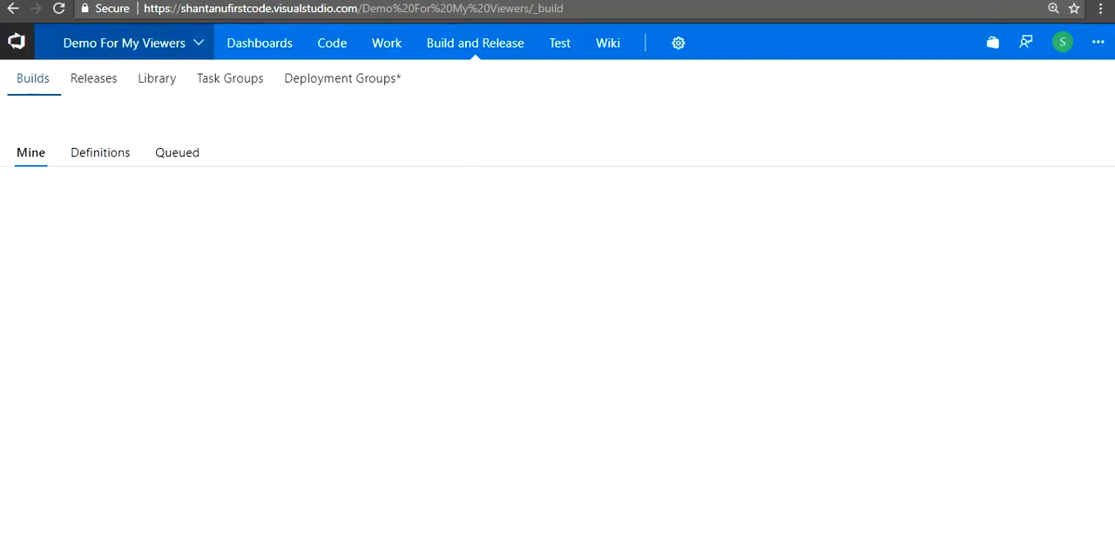
pyautogui.click(100, 153)
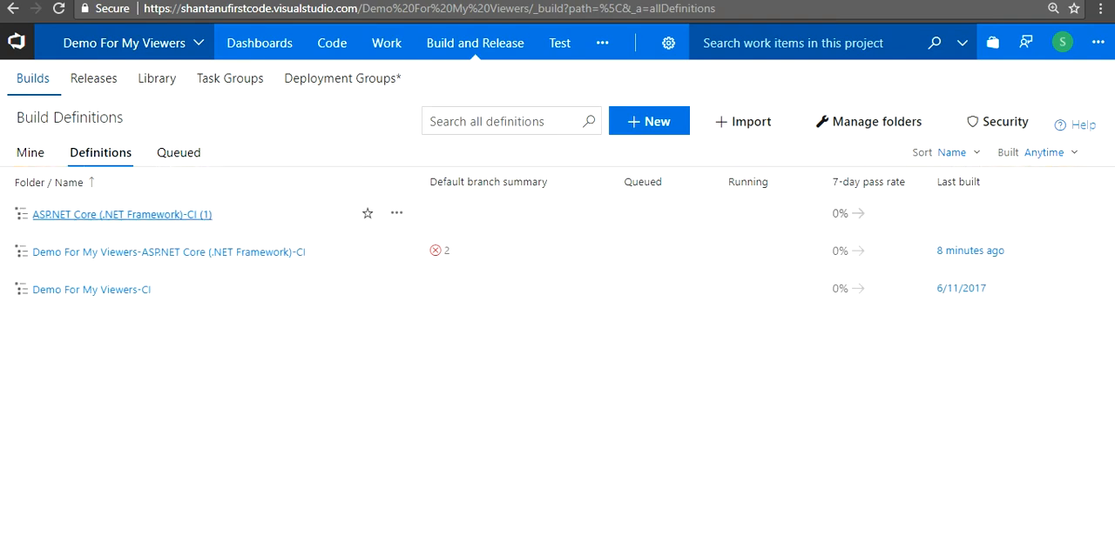
pyautogui.click(122, 214)
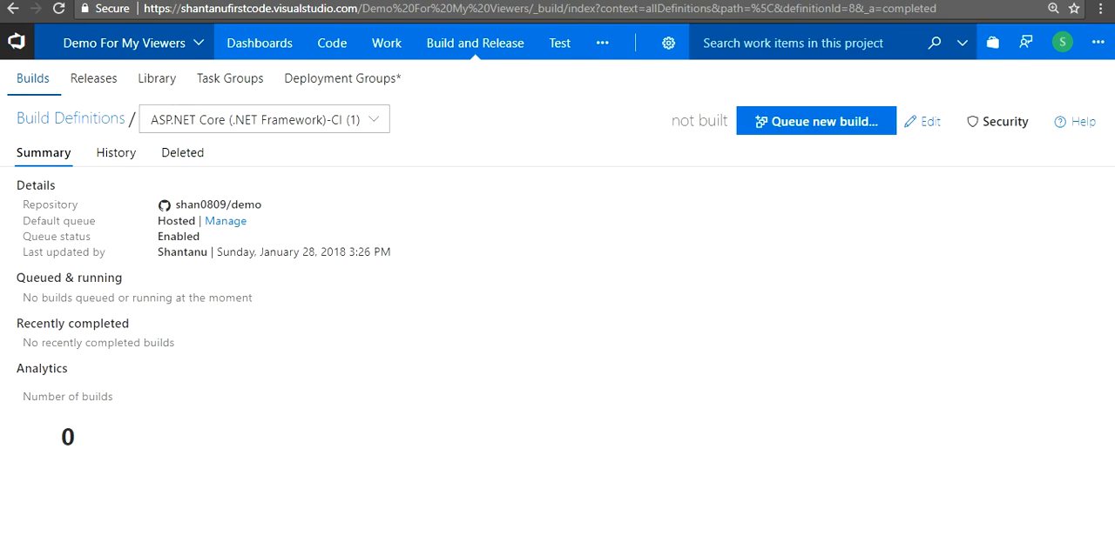
# Switch to the demo repository on GitHub and edit README.md, adding "again..." after "testing"
pyautogui.click(756, 2)
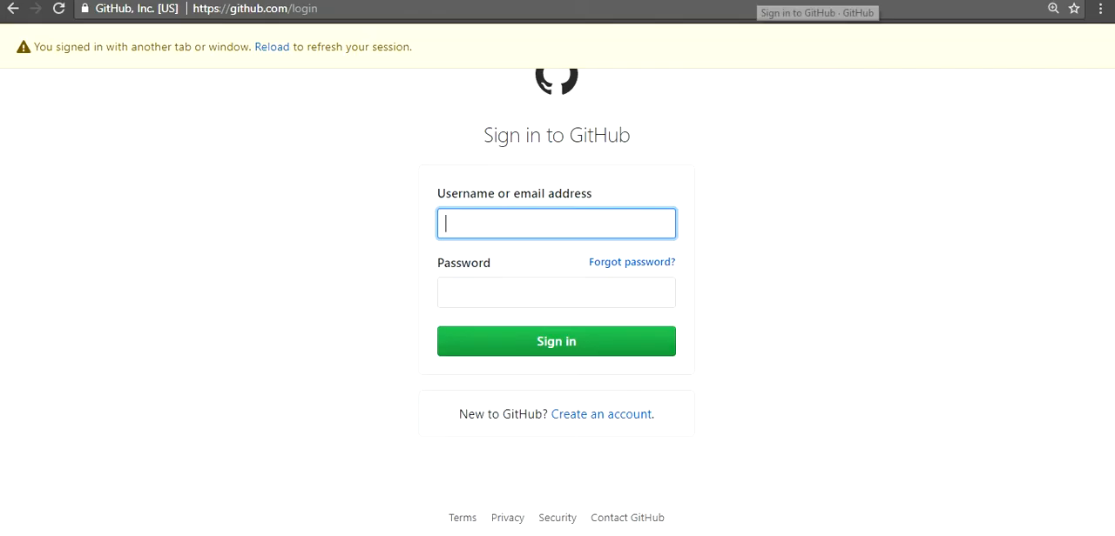
pyautogui.click(871, 1)
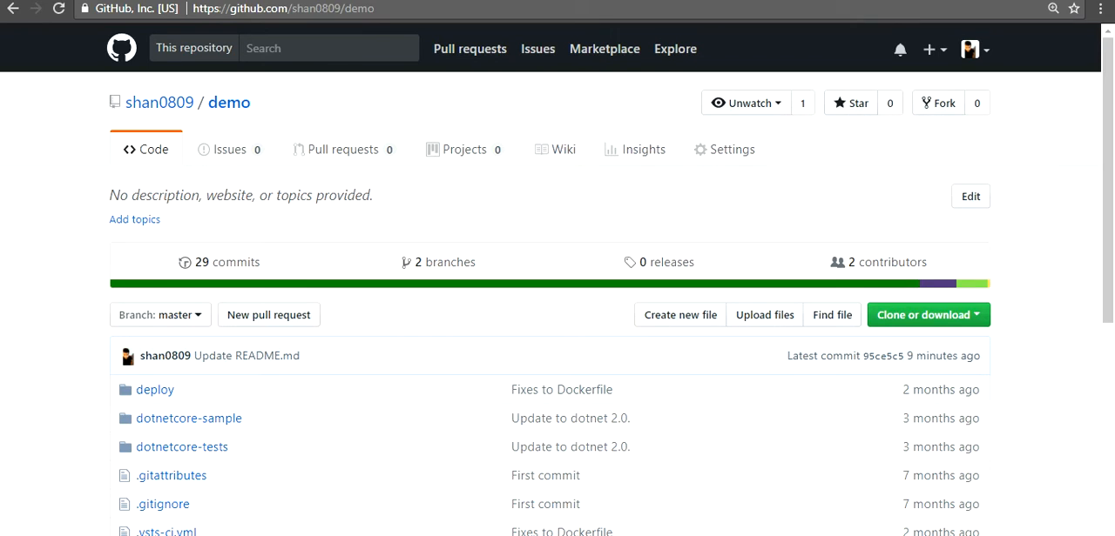
pyautogui.scroll(-5, 170, 261)
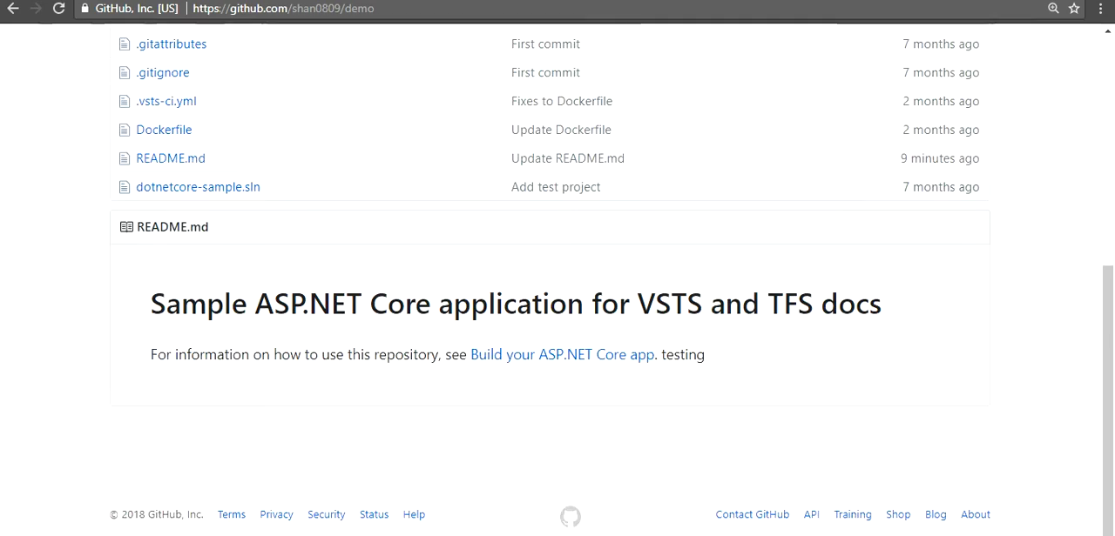
pyautogui.click(171, 158)
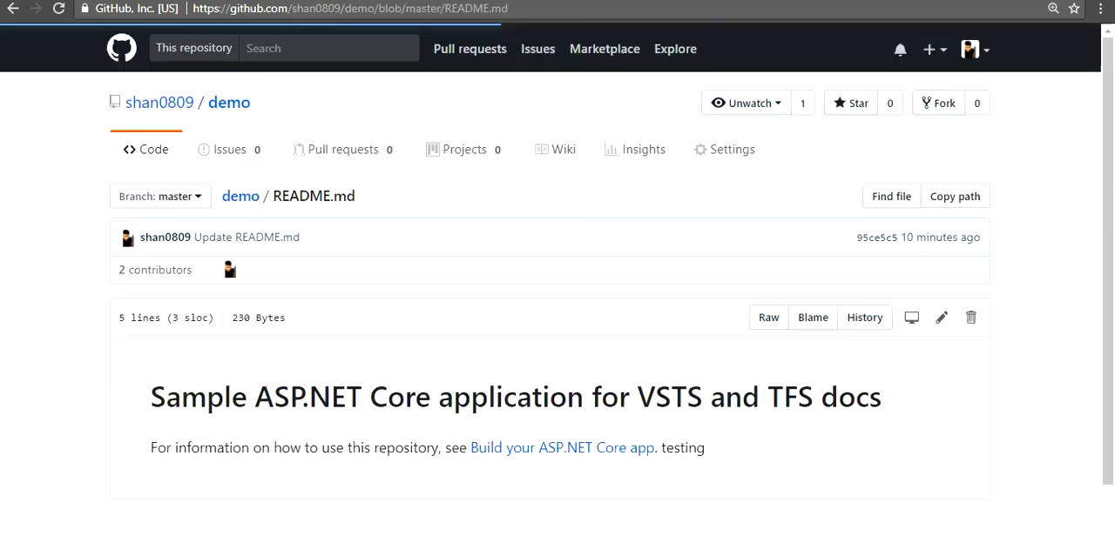
pyautogui.scroll(1, 557, 261)
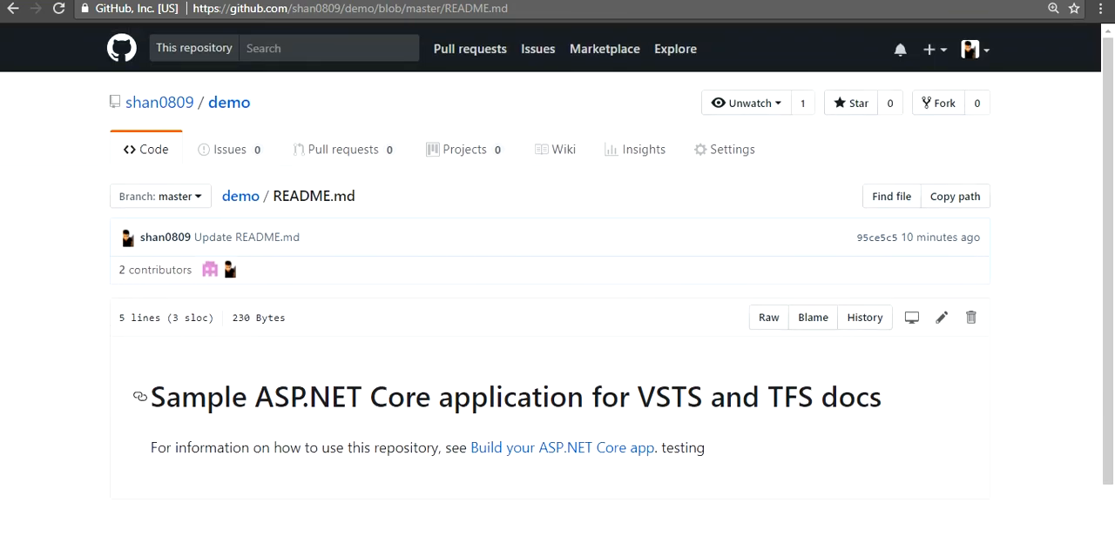
pyautogui.click(940, 316)
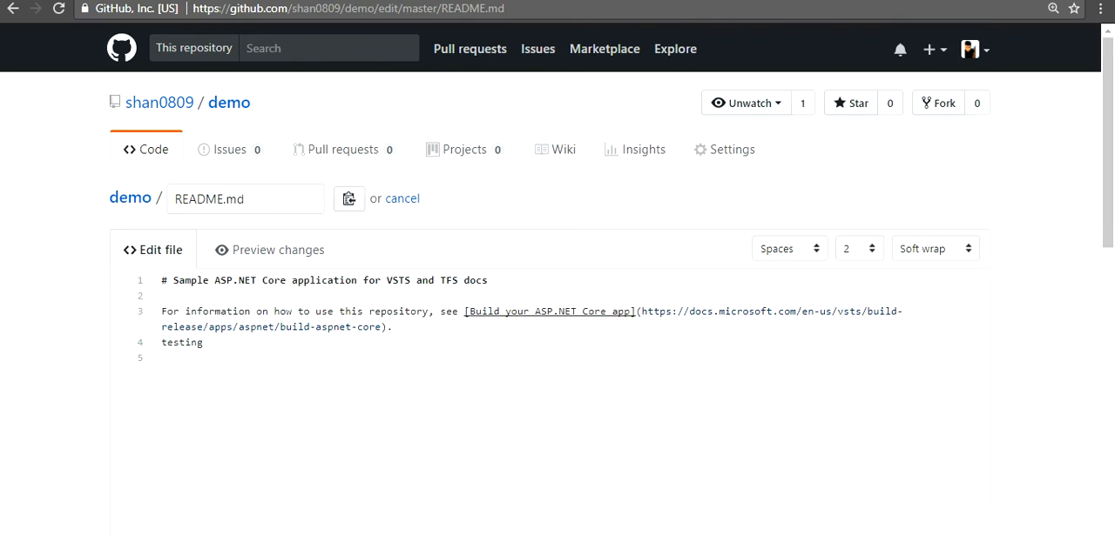
pyautogui.write('again...')
# Commit the README.md change directly to the master branch with the extended description: added a test "Testing Again"
pyautogui.scroll(-10, 558, 305)
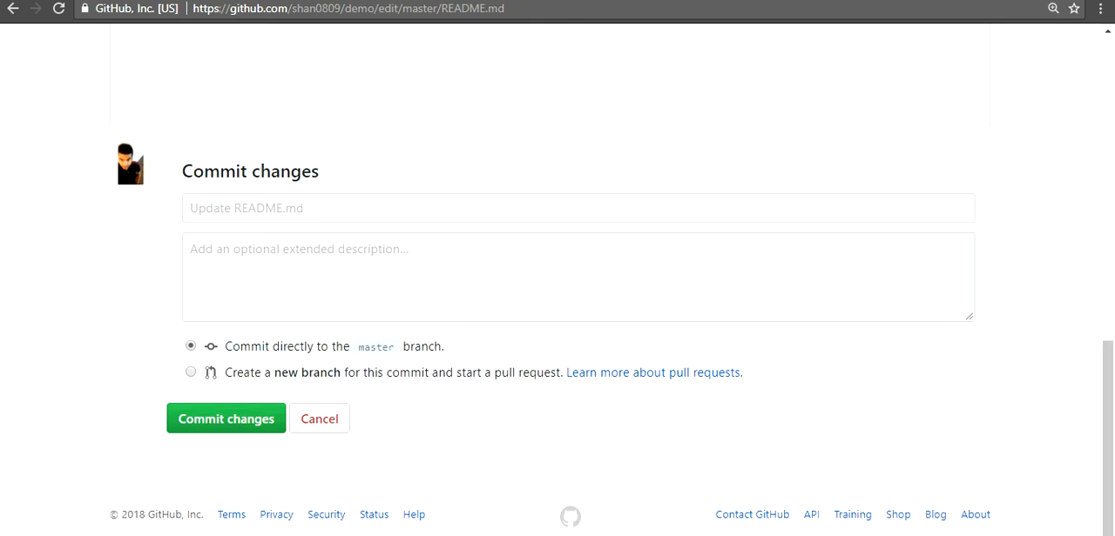
pyautogui.click(578, 208)
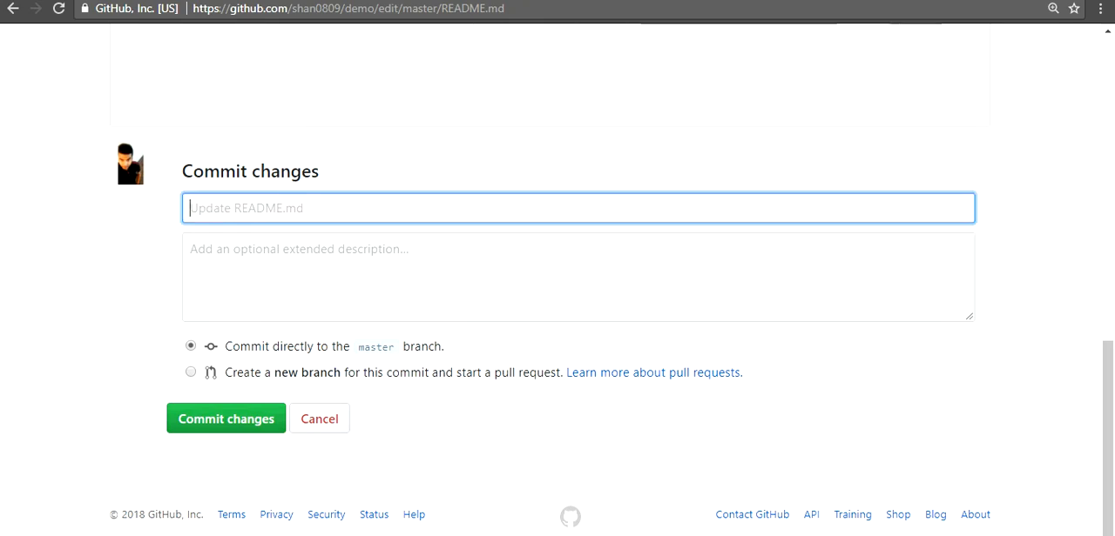
pyautogui.click(299, 253)
pyautogui.write('i ave')
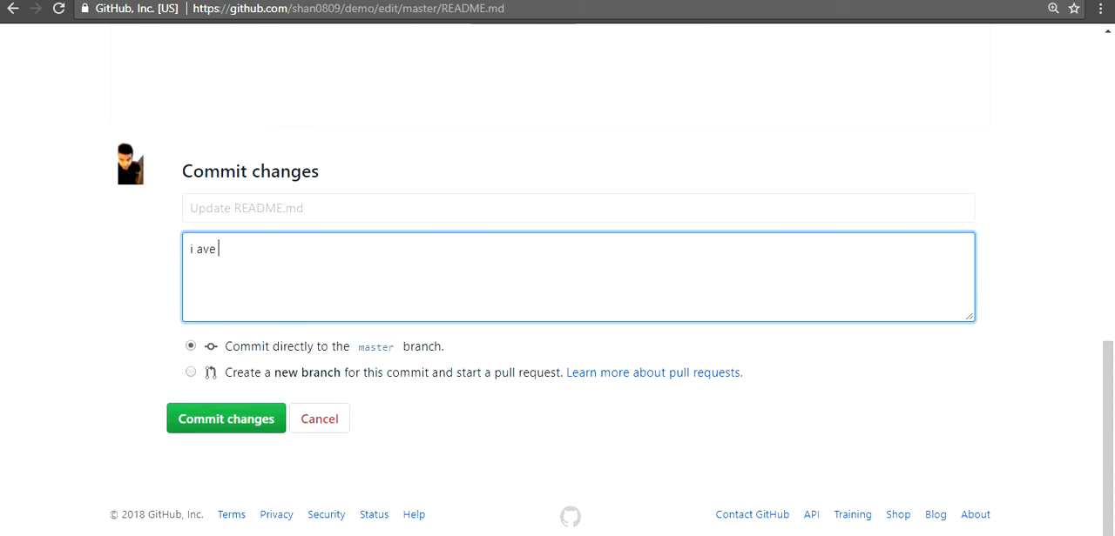
pyautogui.press('BackSpace')
pyautogui.press('BackSpace')
pyautogui.press('BackSpace')
pyautogui.press('BackSpace')
pyautogui.press('BackSpace')
pyautogui.press('BackSpace')
pyautogui.write('added a test "')
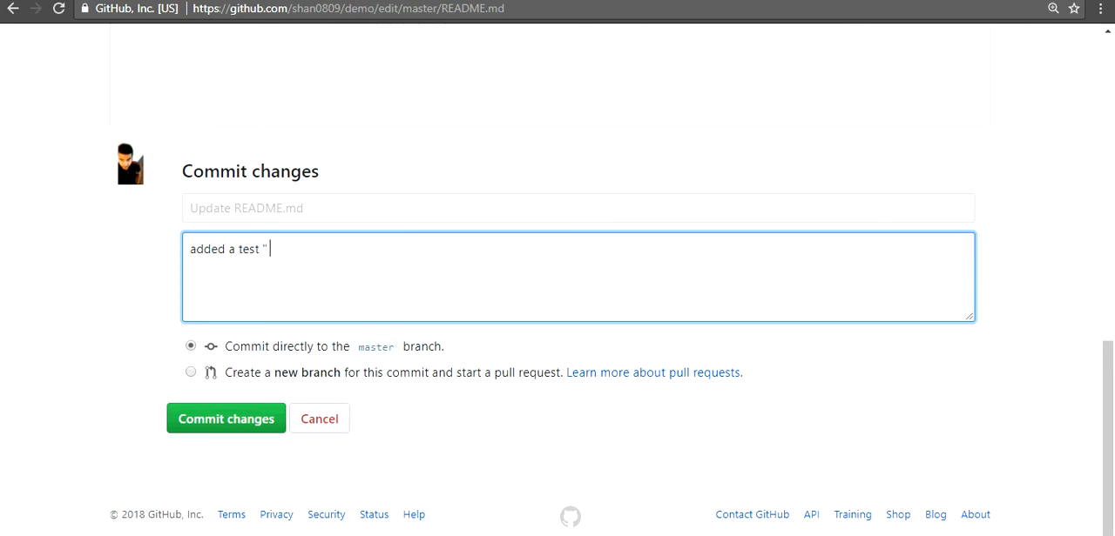
pyautogui.write(' Testing Again"')
pyautogui.click(275, 249)
pyautogui.press('BackSpace')
pyautogui.click(225, 418)
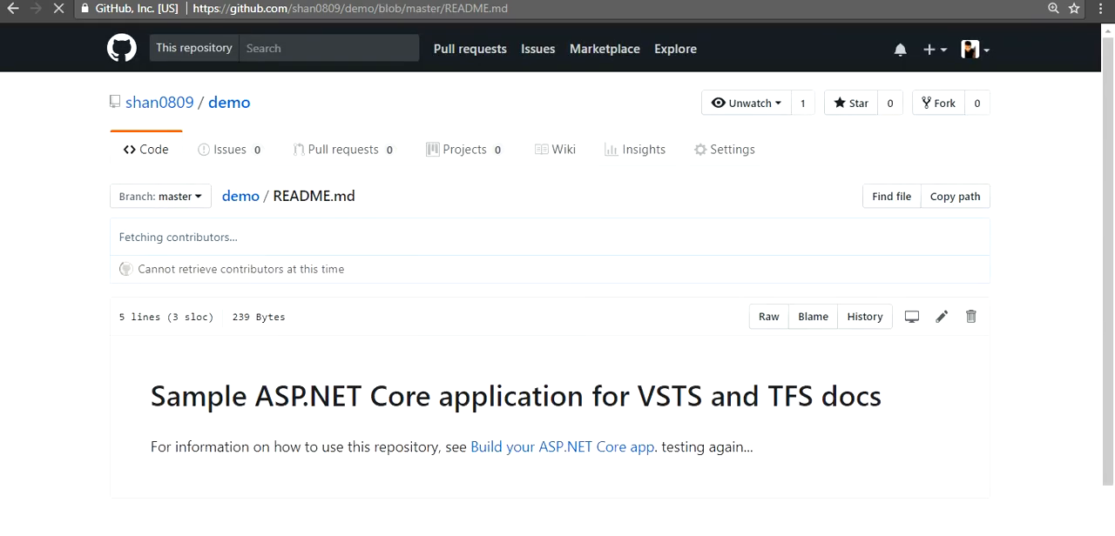
# Switch back to Visual Studio Team Services and open the overview of own builds to check their status
pyautogui.scroll(1, 769, 317)
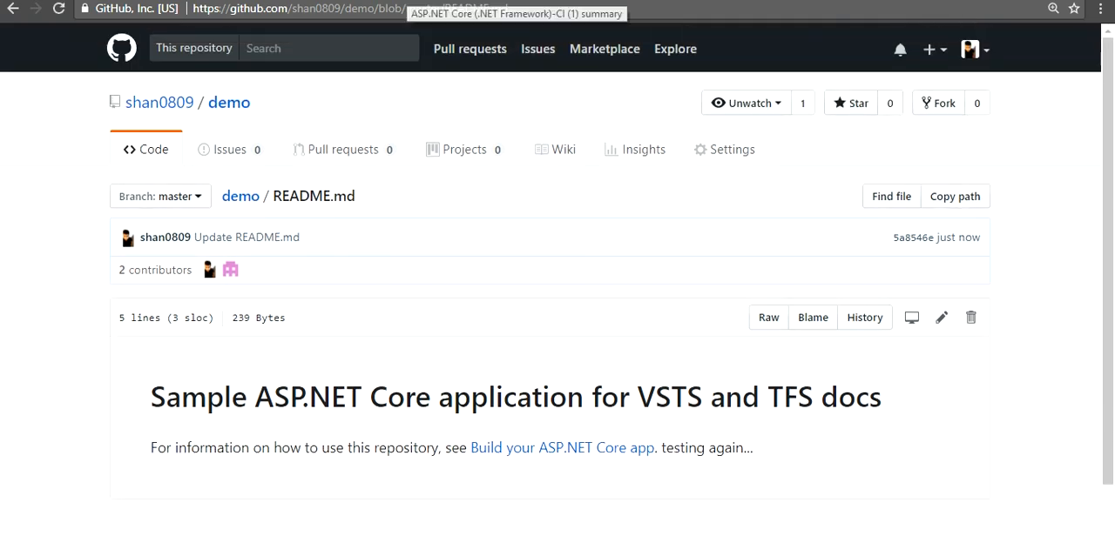
pyautogui.click(462, 0)
pyautogui.click(403, 1)
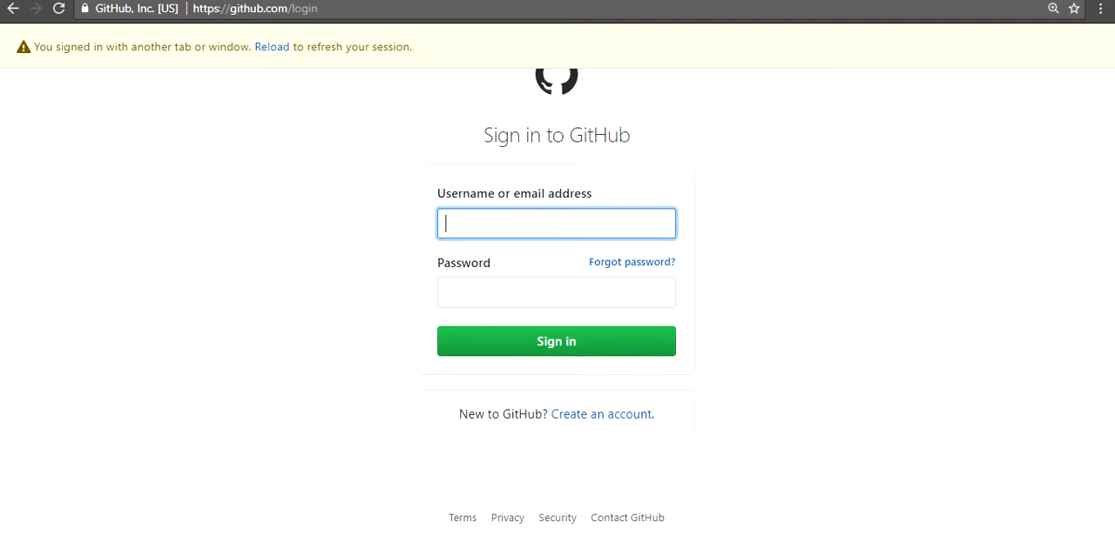
pyautogui.click(345, 1)
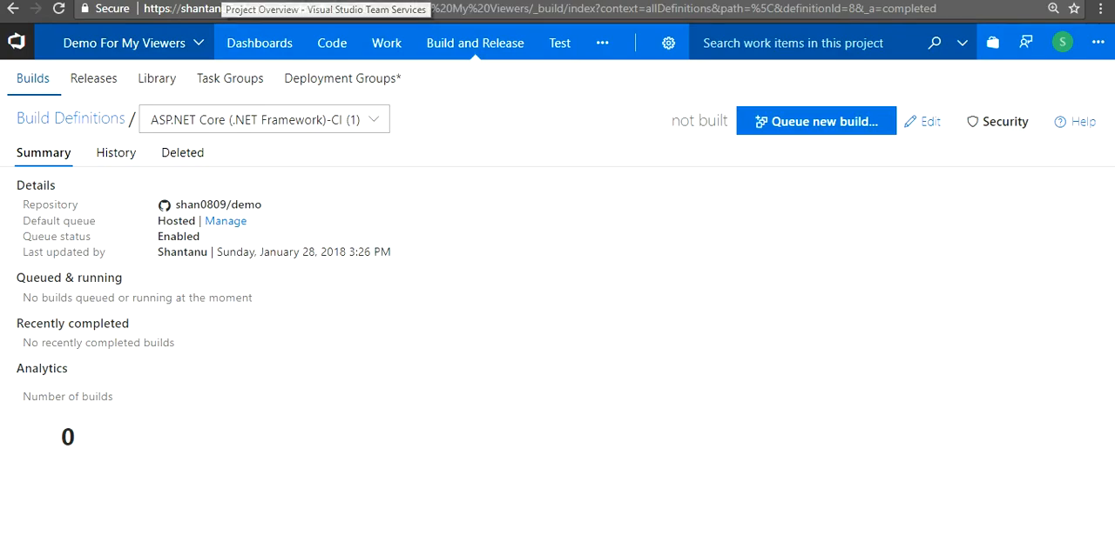
pyautogui.click(221, 1)
pyautogui.click(103, 1)
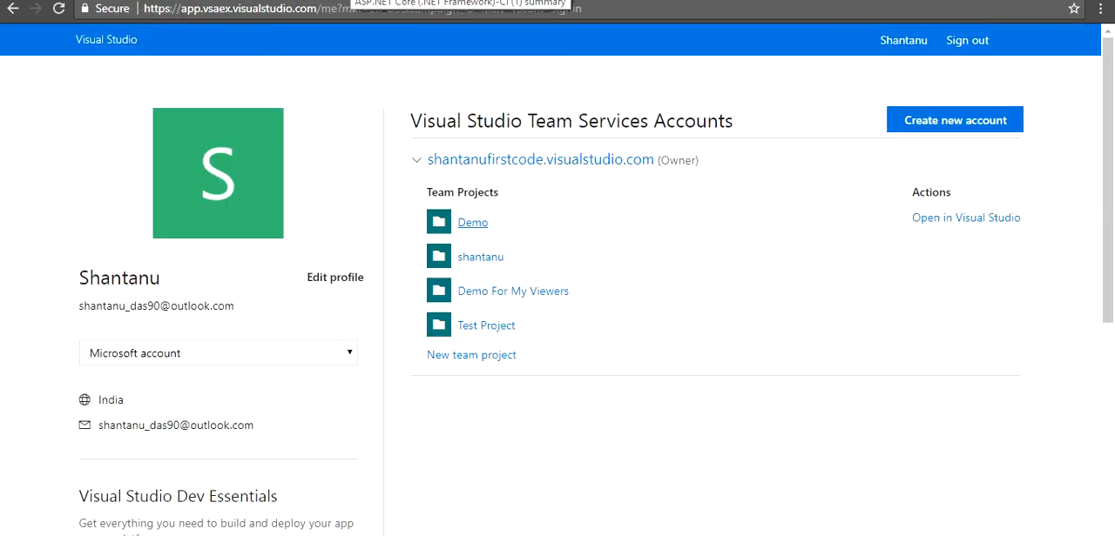
pyautogui.click(345, 1)
pyautogui.click(71, 118)
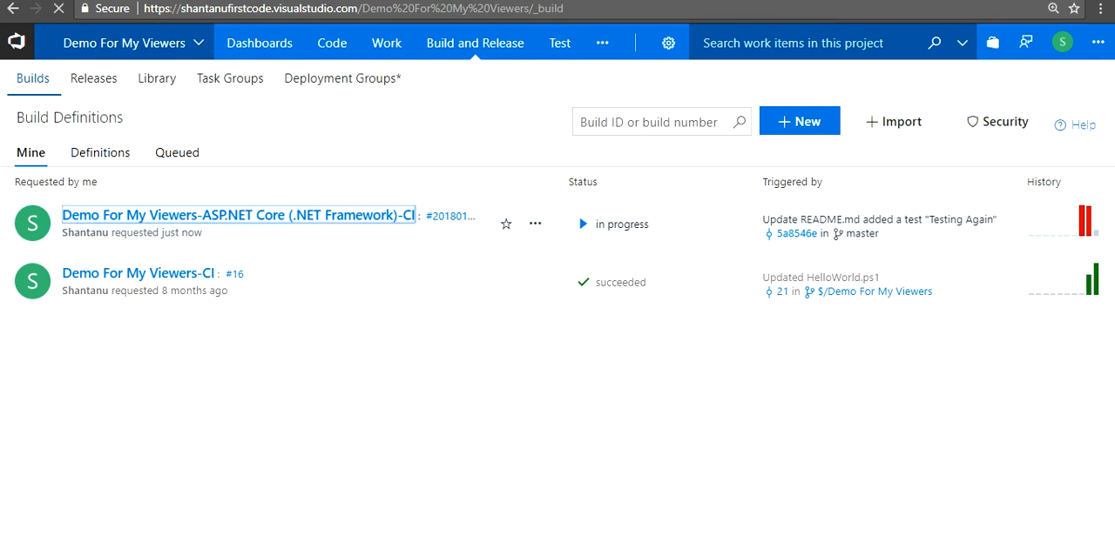
# Open the running build 20180128.3 of the Demo For My Viewers-ASP.NET Core (.NET Framework)-CI definition
pyautogui.click(235, 215)
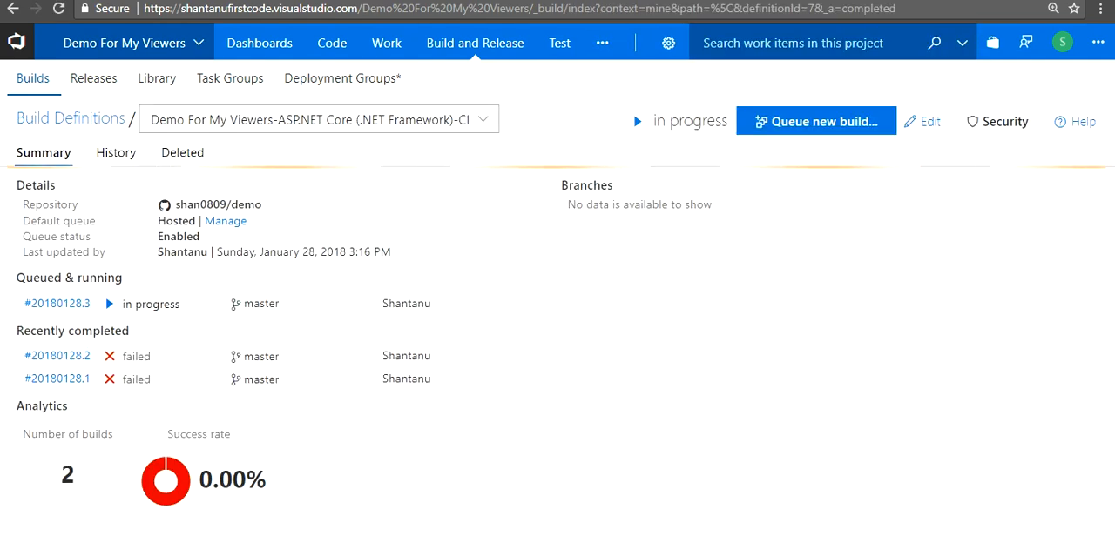
pyautogui.click(33, 78)
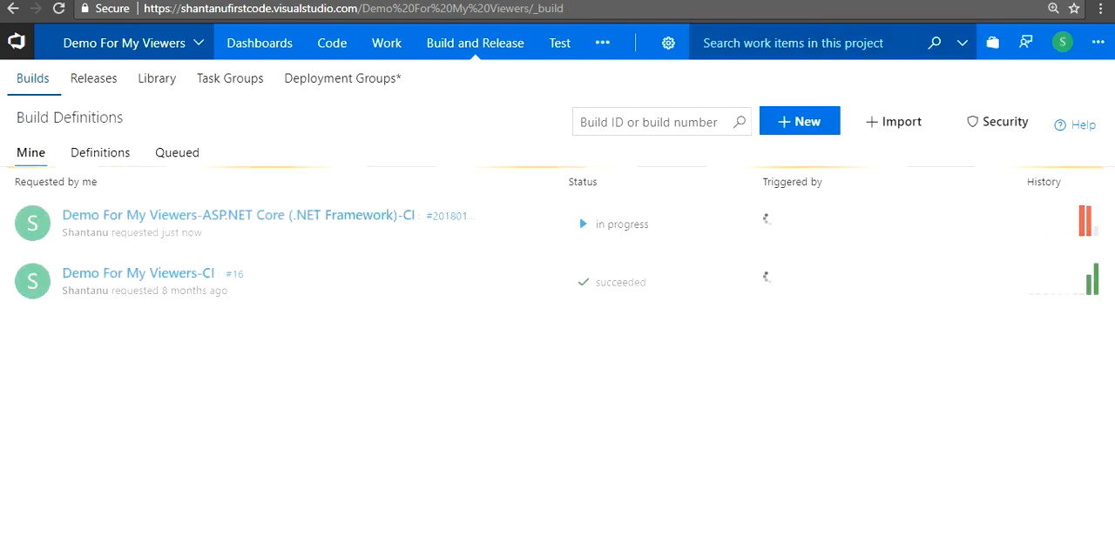
pyautogui.click(100, 152)
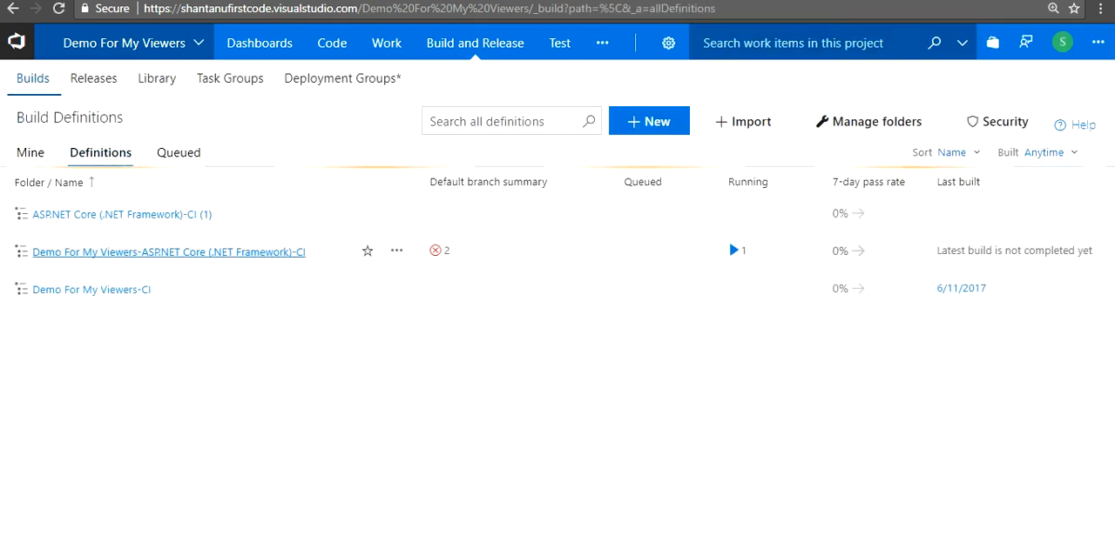
pyautogui.click(144, 252)
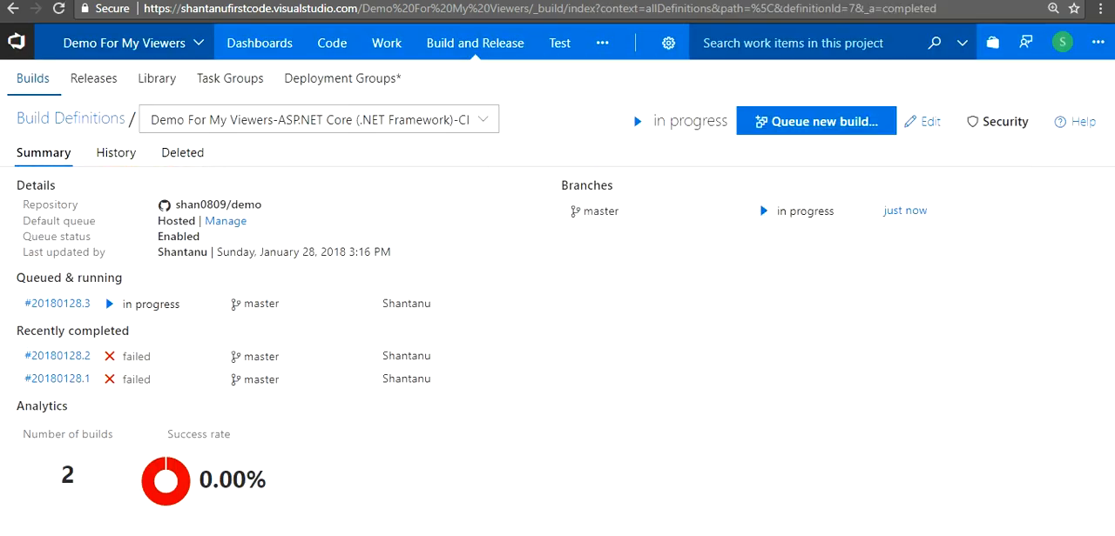
pyautogui.click(57, 303)
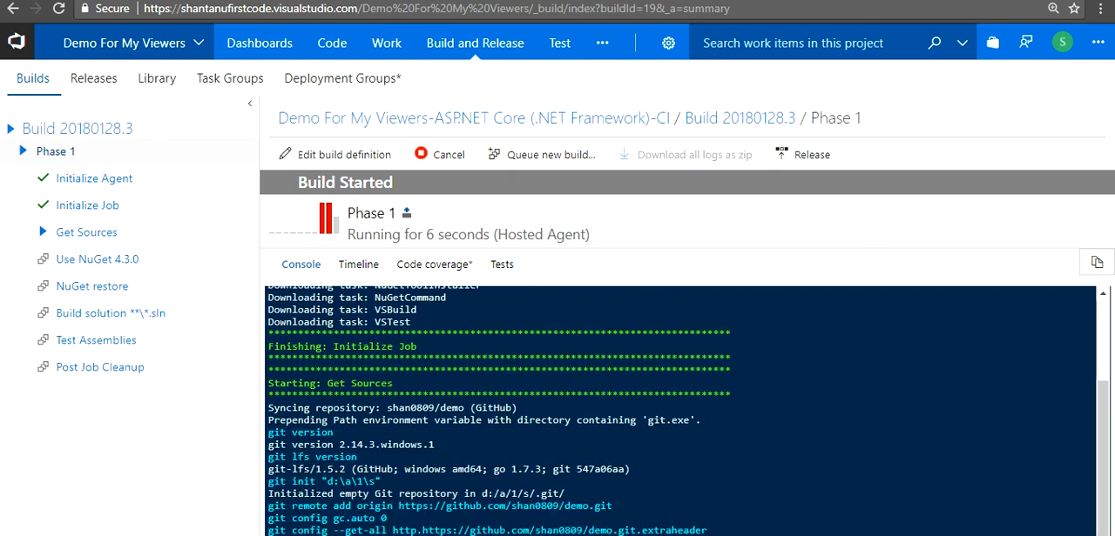
# Examine the timeline, code coverage and tests of build 20180128.3, and follow its console output
pyautogui.click(358, 265)
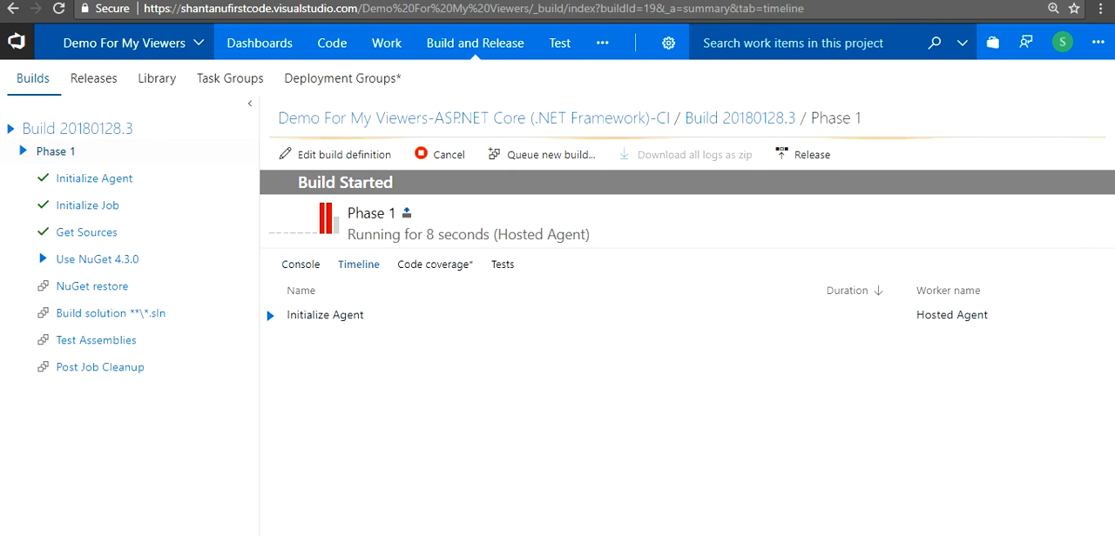
pyautogui.click(434, 264)
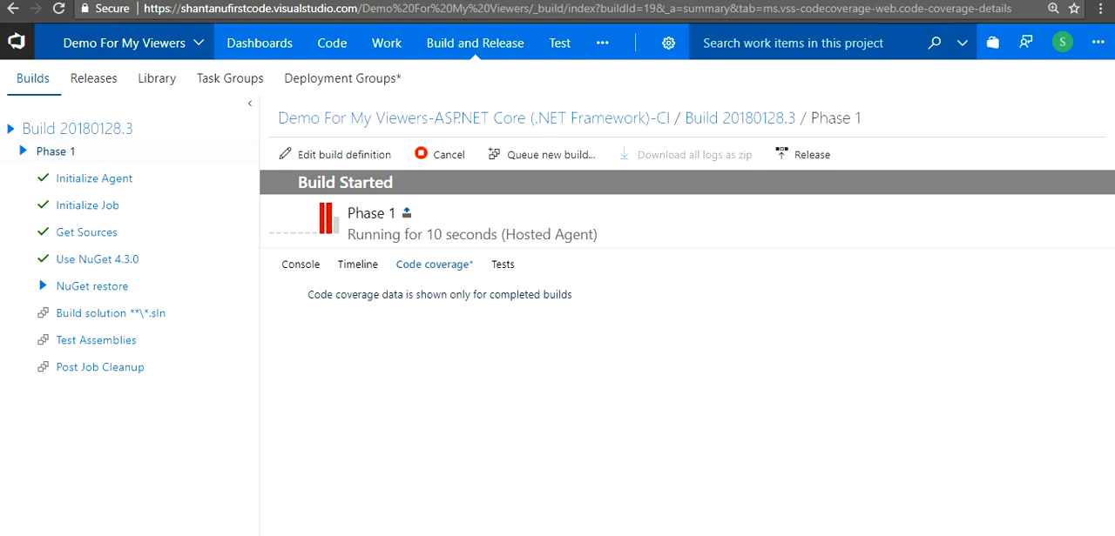
pyautogui.click(502, 265)
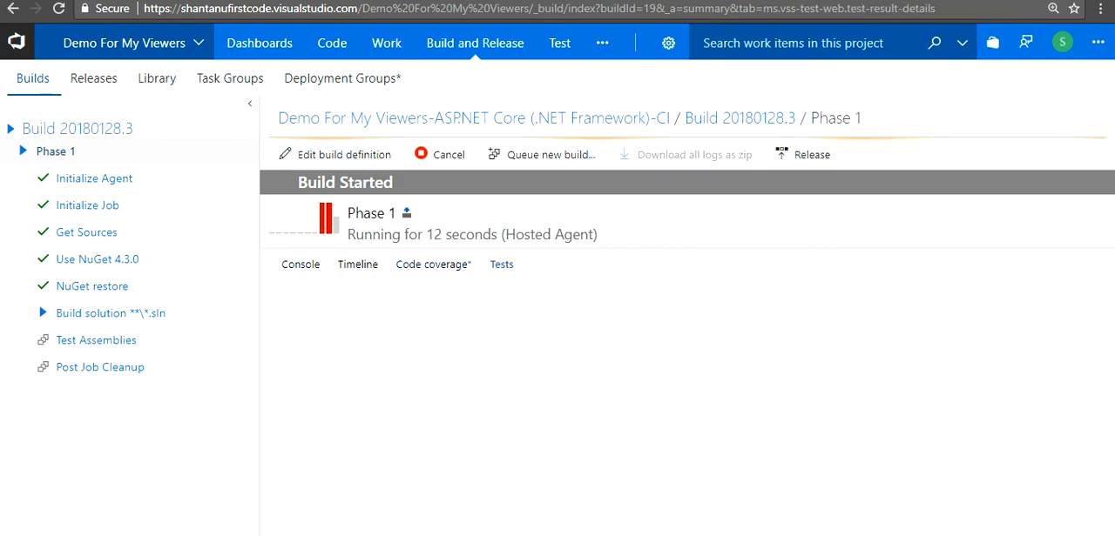
pyautogui.click(301, 265)
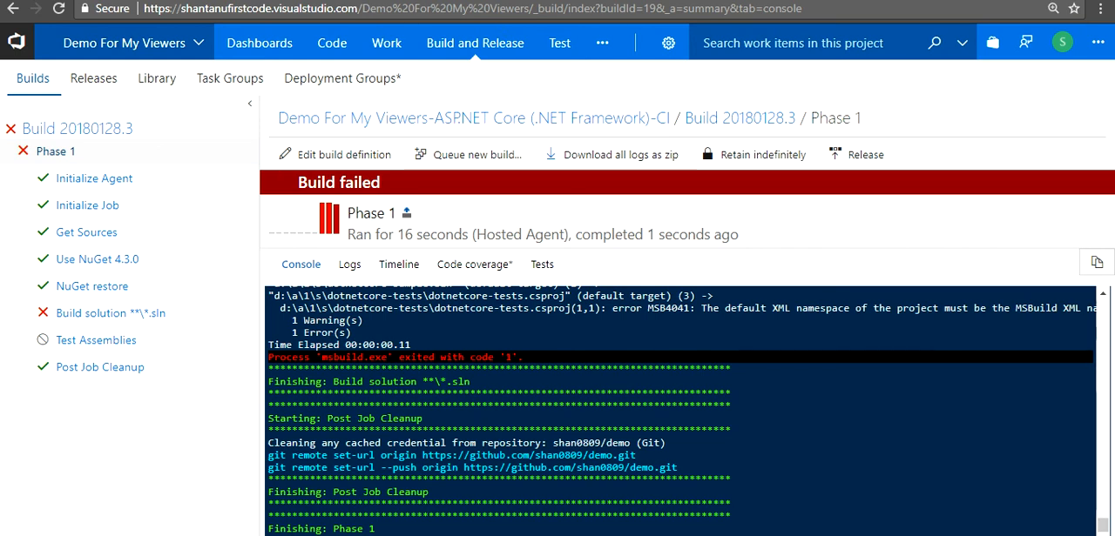
# Return to the list of all build definitions and open ASP.NET Core (.NET Framework)-CI (1) for editing
pyautogui.press('F5')
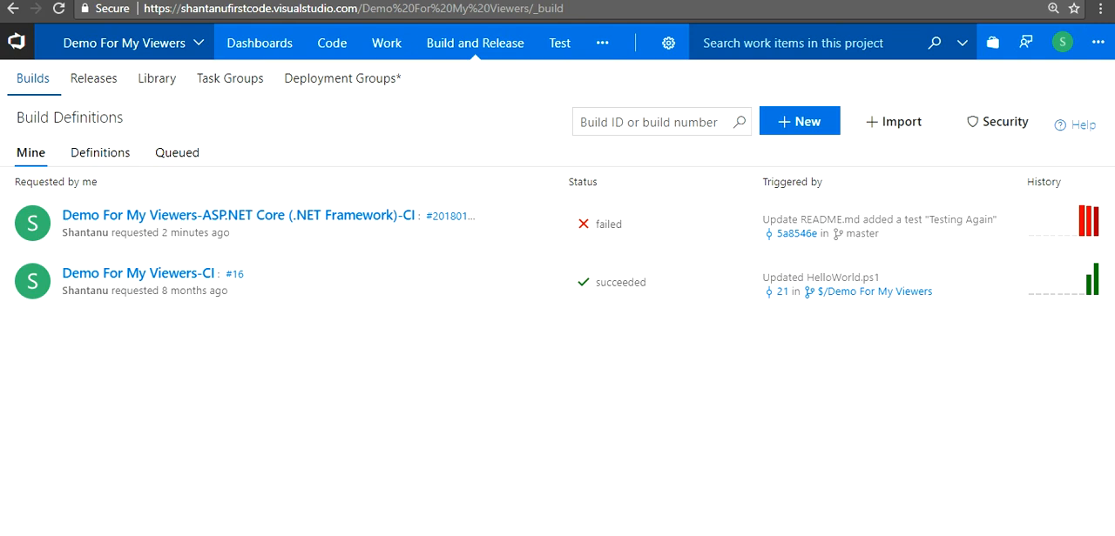
pyautogui.click(100, 153)
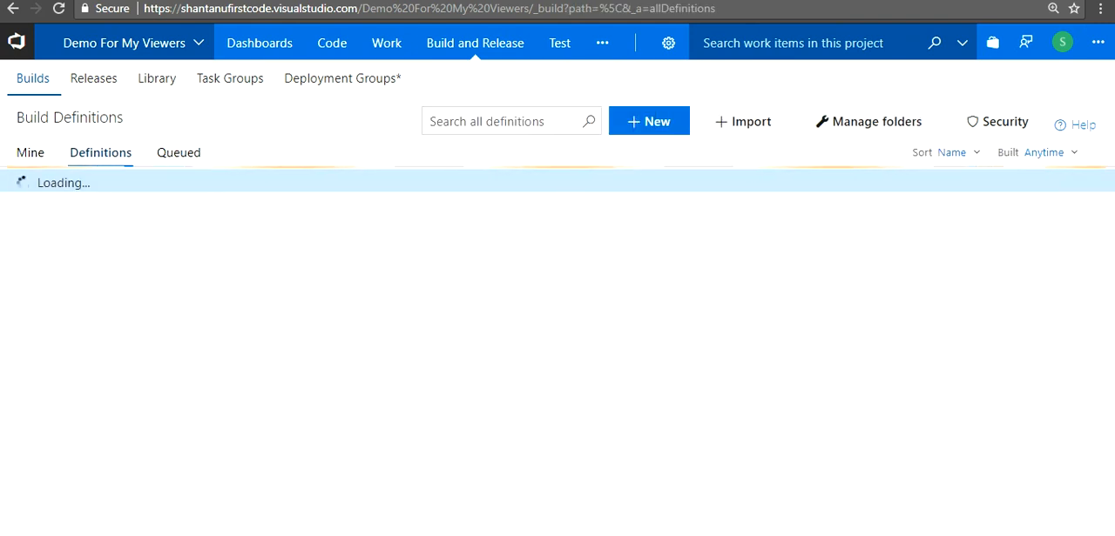
pyautogui.click(121, 215)
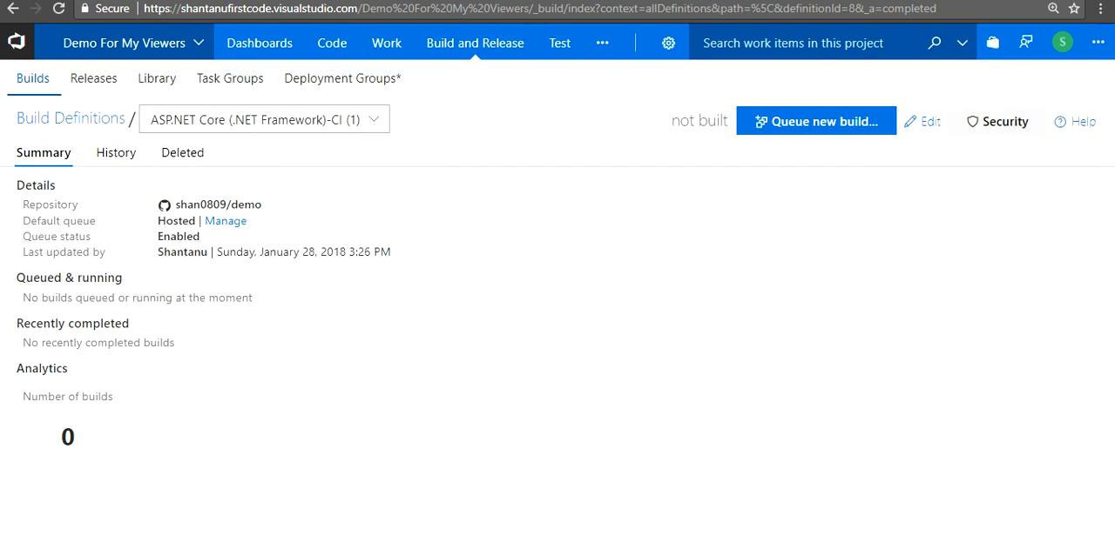
pyautogui.click(930, 122)
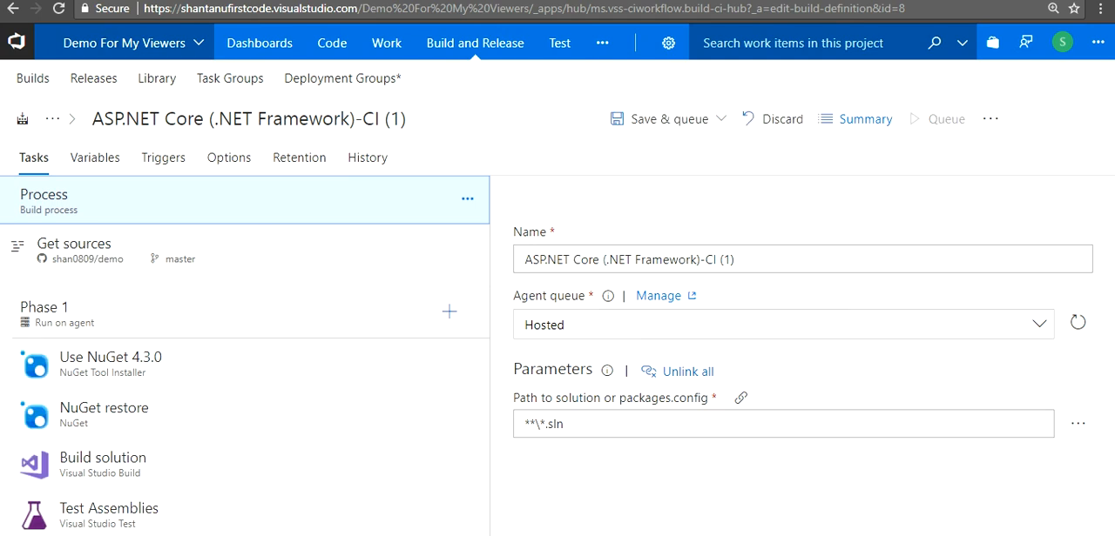
# Enable the continuous integration trigger for the GitHub demo repository and save the build definition without queuing a build
pyautogui.click(163, 158)
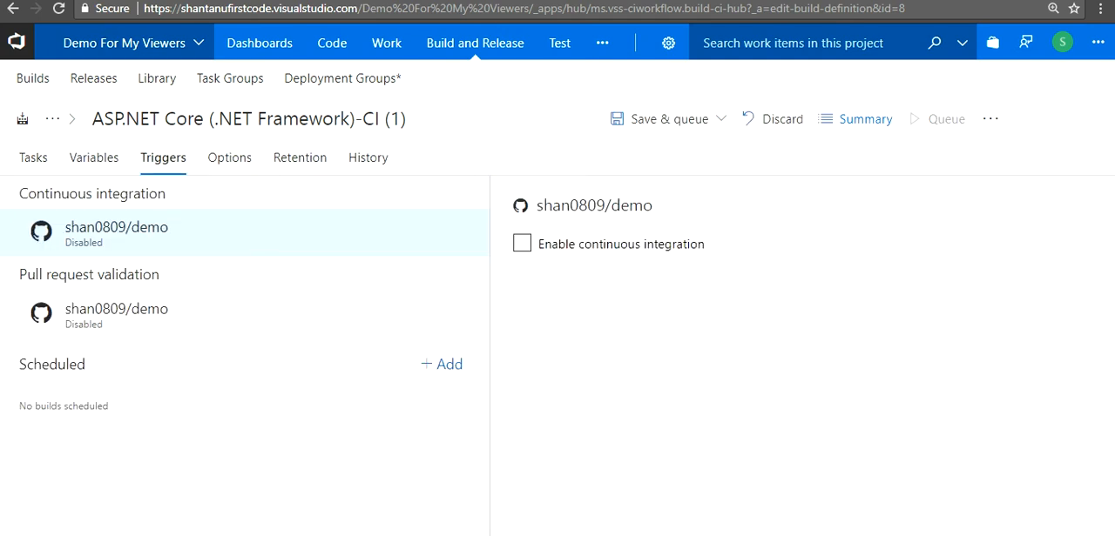
pyautogui.click(522, 244)
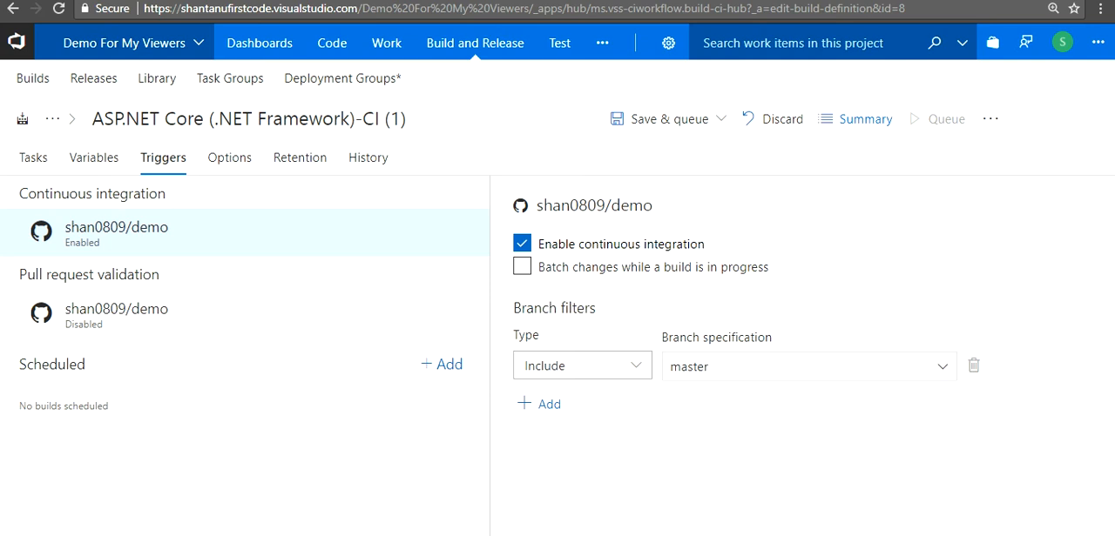
pyautogui.click(671, 119)
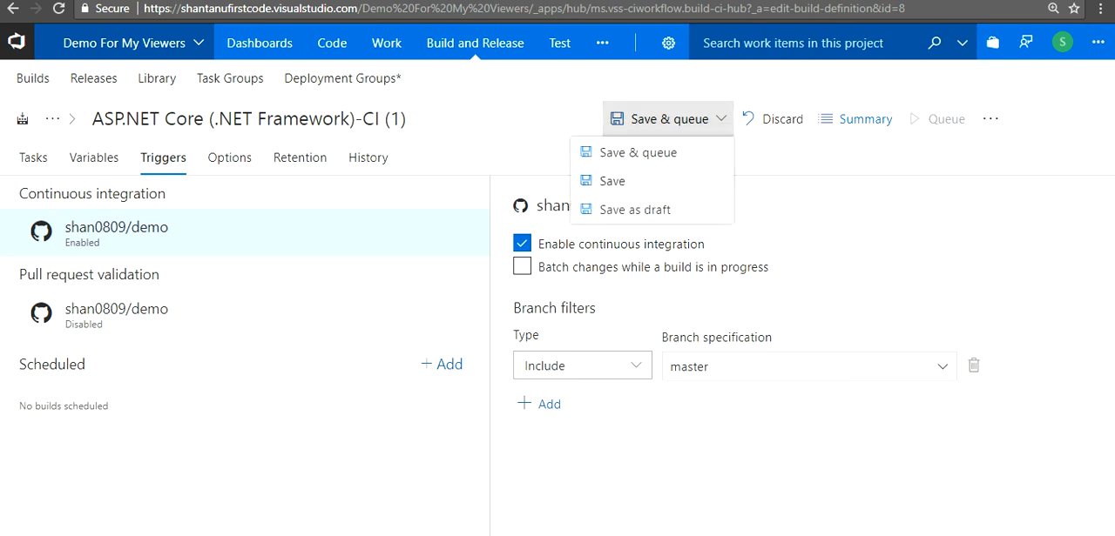
pyautogui.click(601, 182)
pyautogui.click(706, 367)
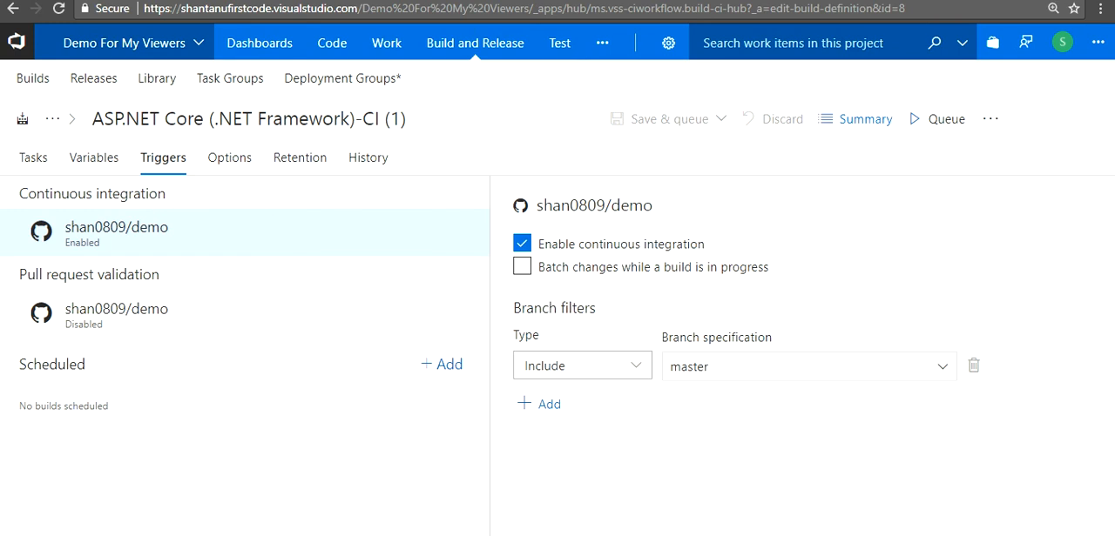
pyautogui.click(941, 535)
pyautogui.rightClick(873, 514)
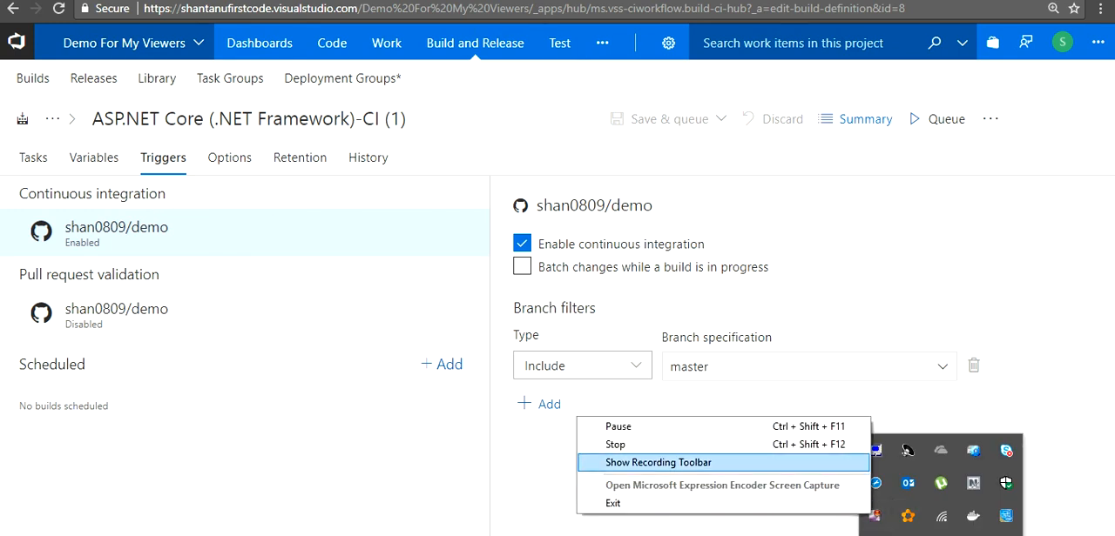